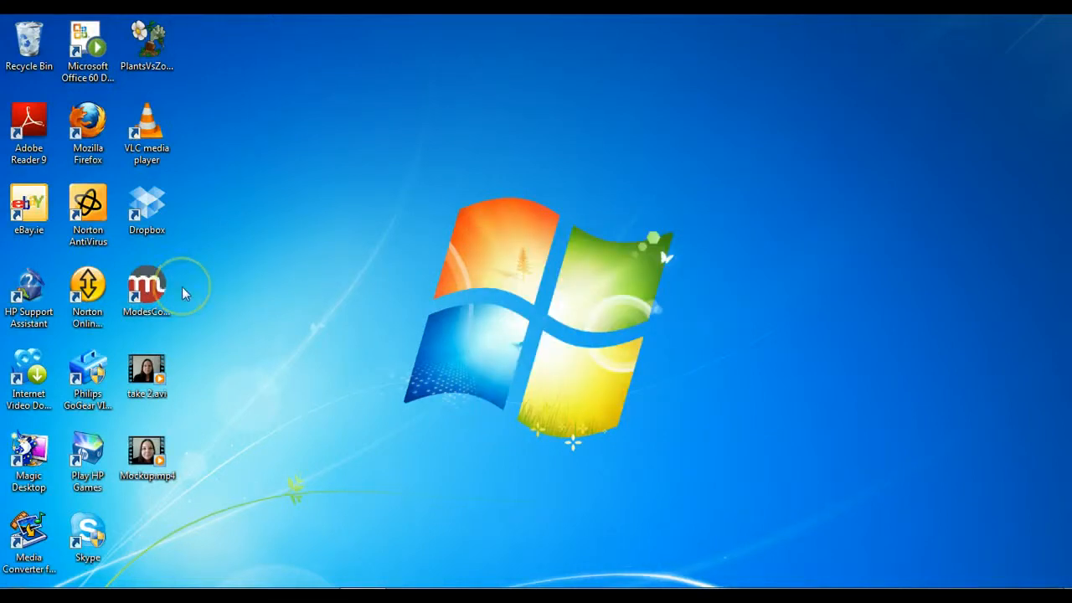
Step: Launch Modes Compact and switch its login to new user registration
click(161, 292)
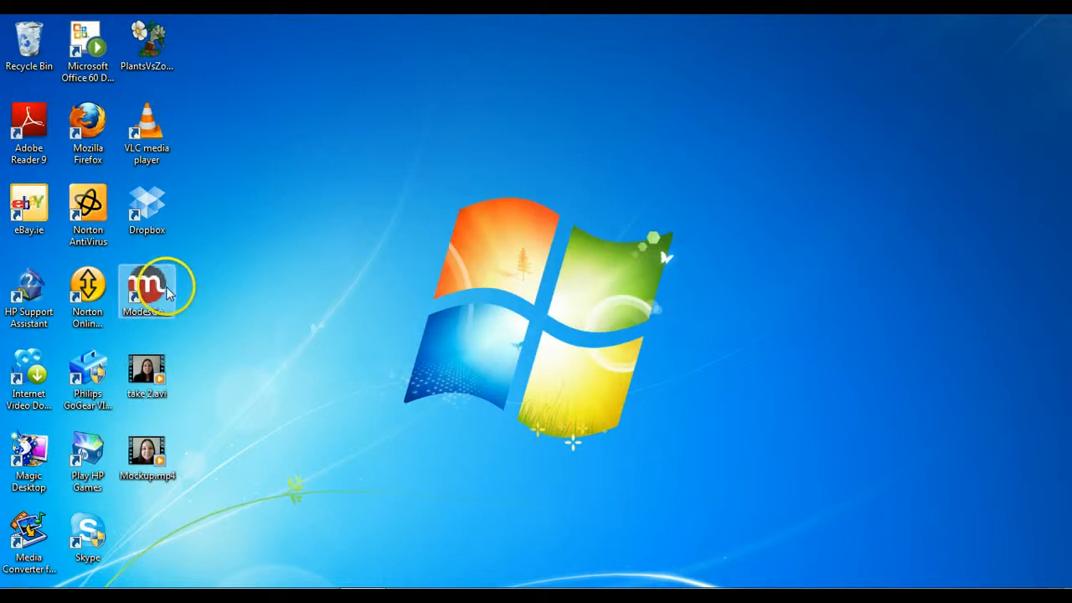
click(161, 292)
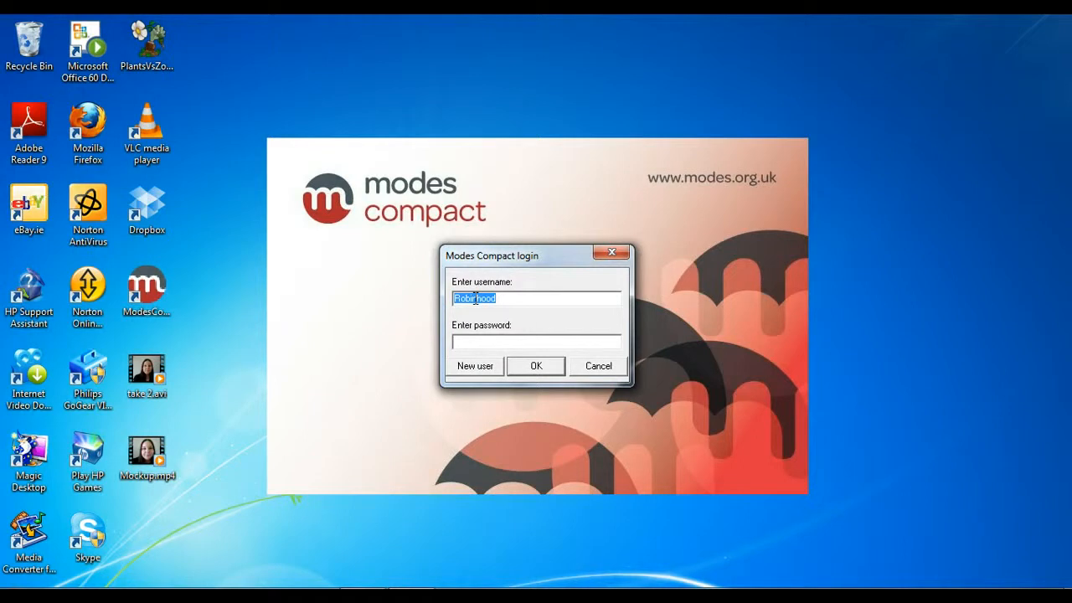
click(475, 367)
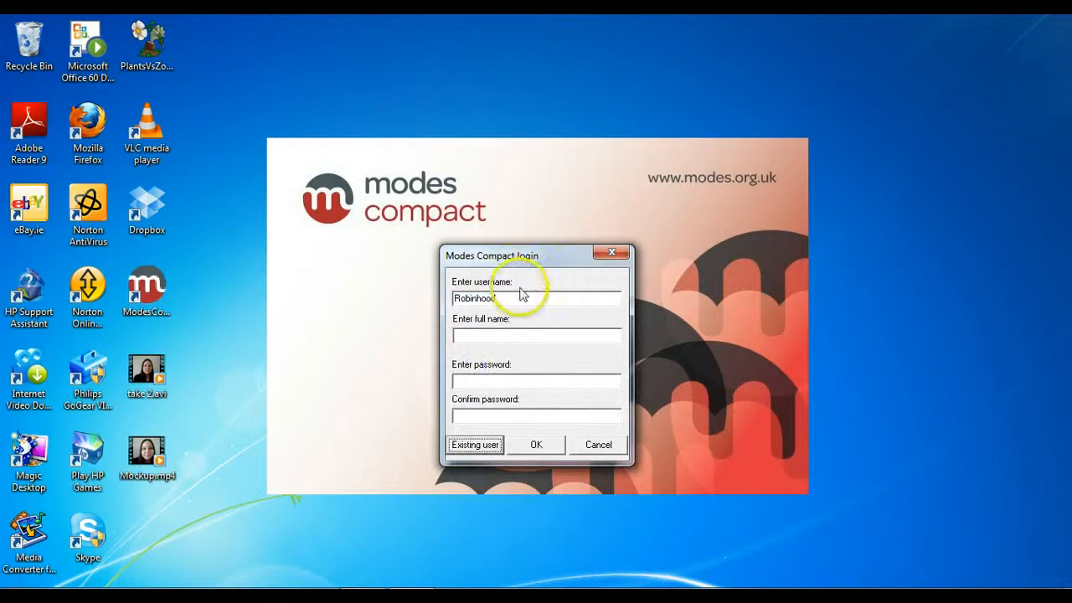
Step: Register the new user with a username, full name and confirmed account password, and log in
text(e)
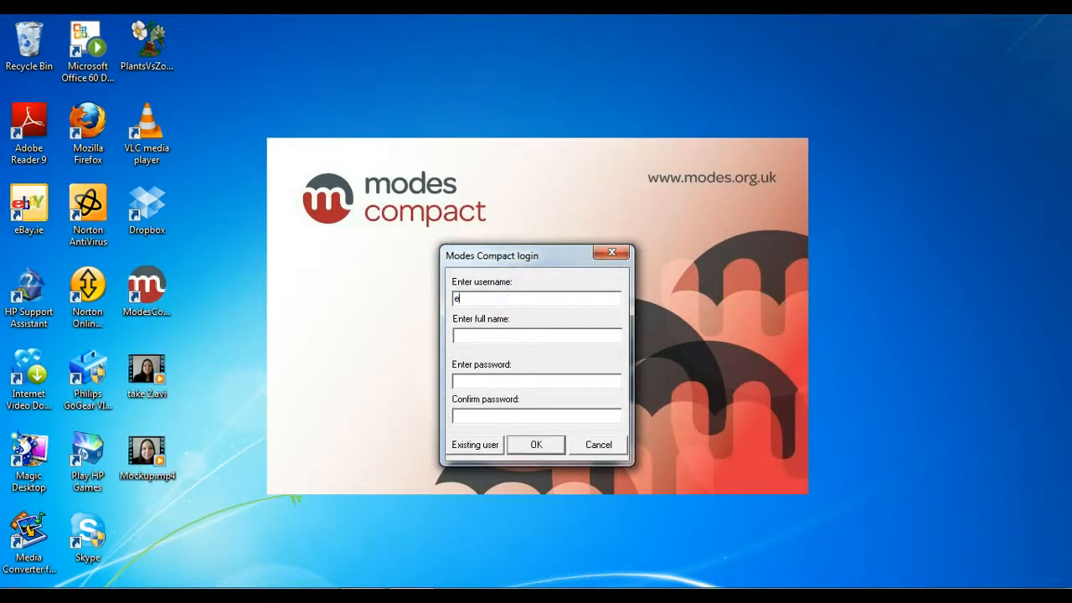
text(laine ee)
click(519, 336)
text(elaine ee)
click(519, 379)
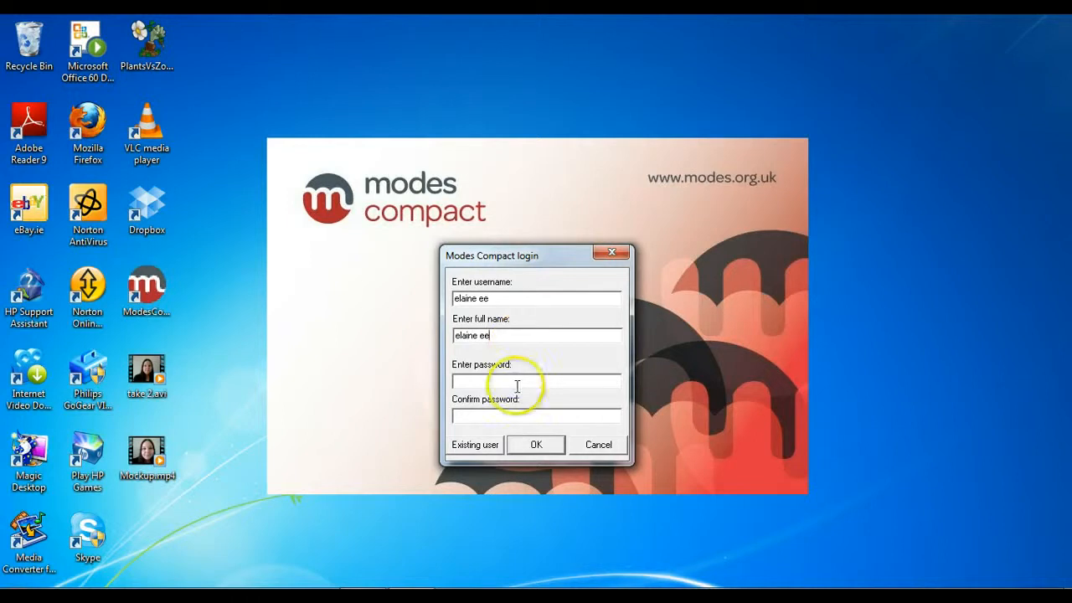
text(****)
click(512, 415)
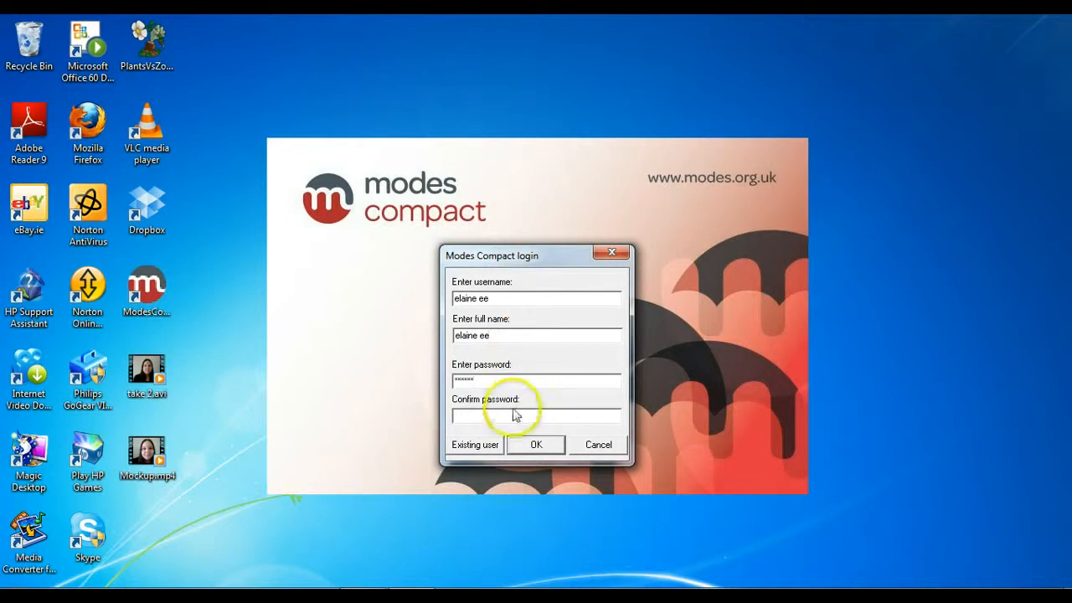
text(***)
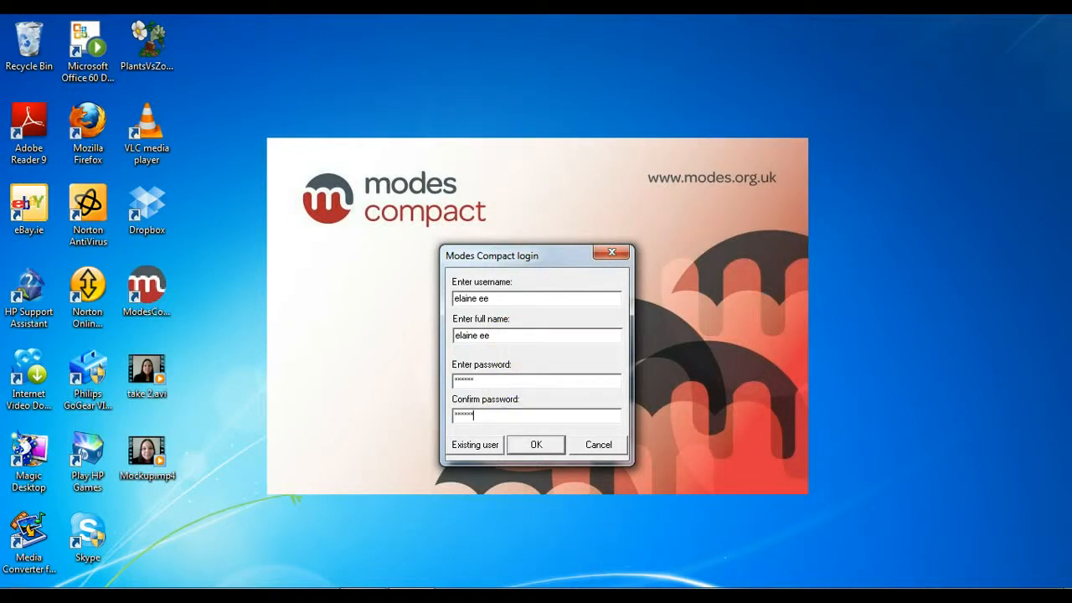
click(532, 448)
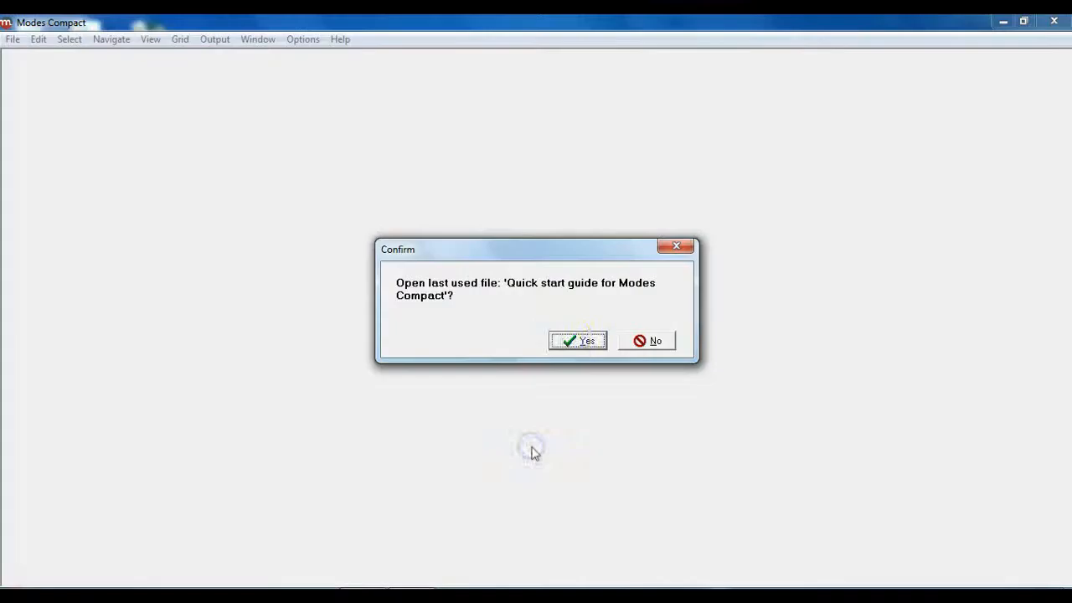
Step: Reopen the last used file, Quick start guide for Modes Compact, as a whole file
click(577, 342)
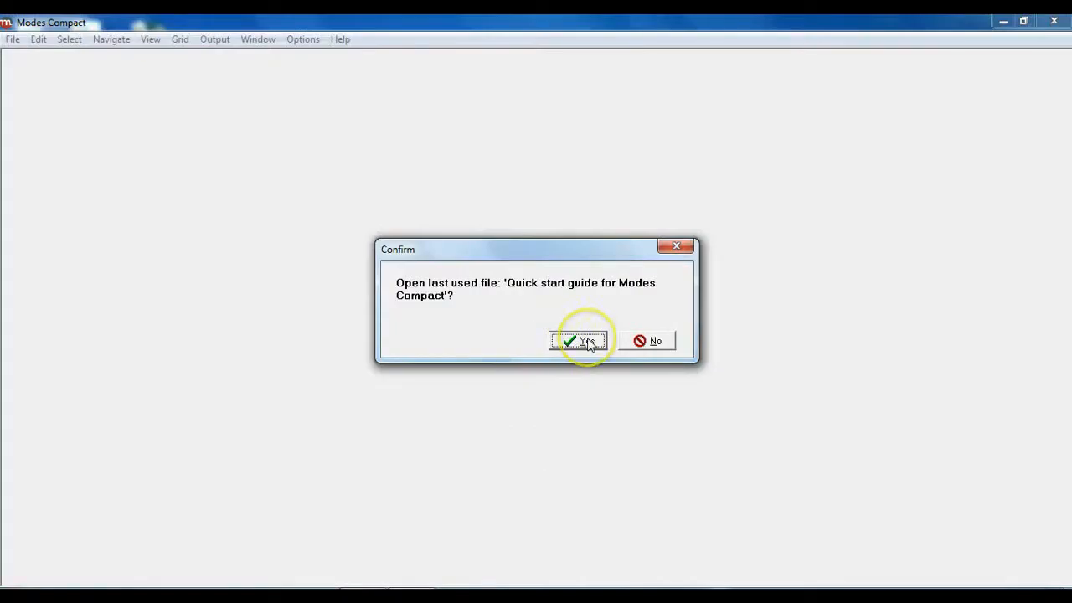
click(588, 340)
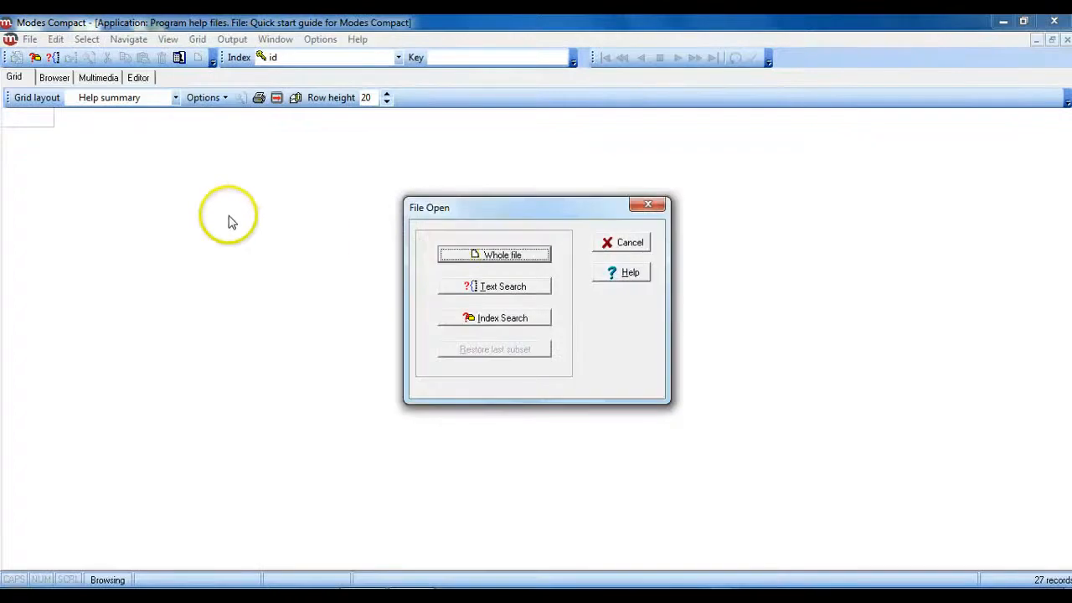
click(487, 257)
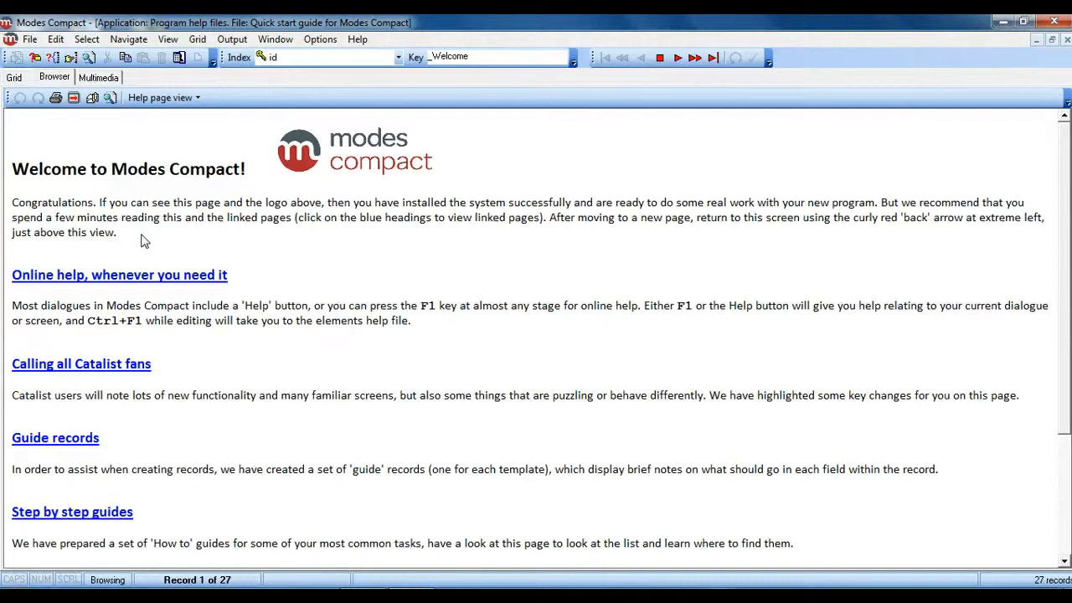
Step: Open the Object records data file Data file 1 as a whole file
click(29, 39)
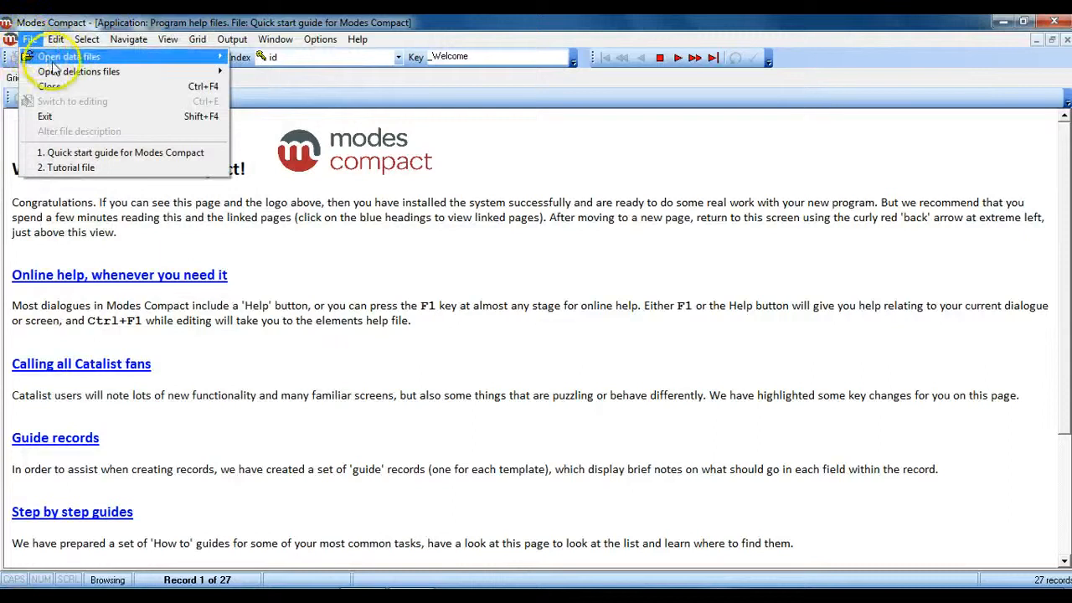
mouse_move(136, 58)
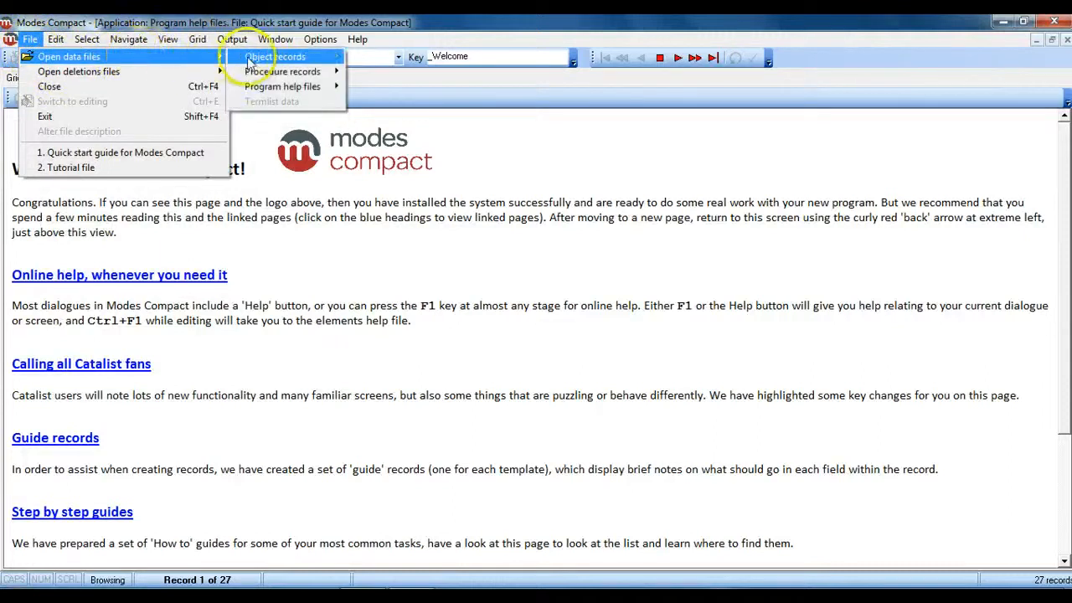
mouse_move(276, 57)
click(368, 57)
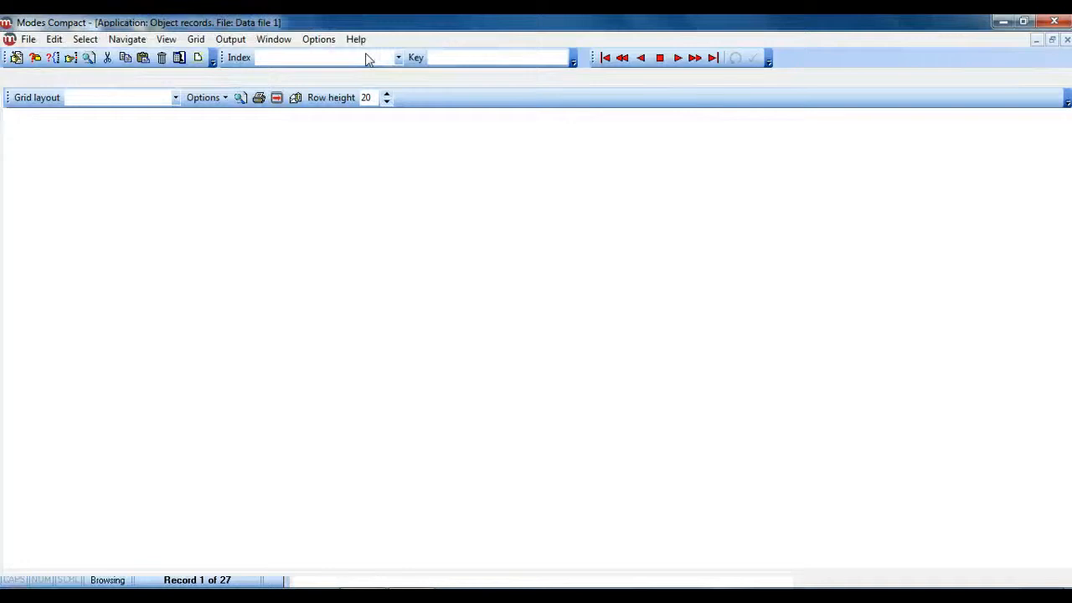
click(489, 257)
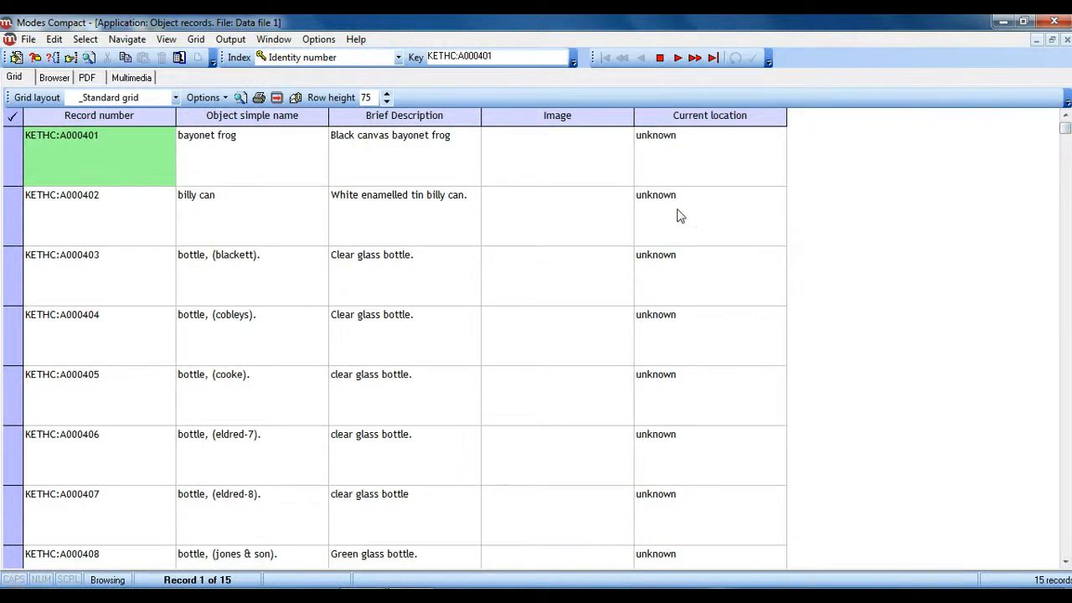
Step: Switch Data file 1 to editing and select its last record, KETHC:A000415
click(30, 40)
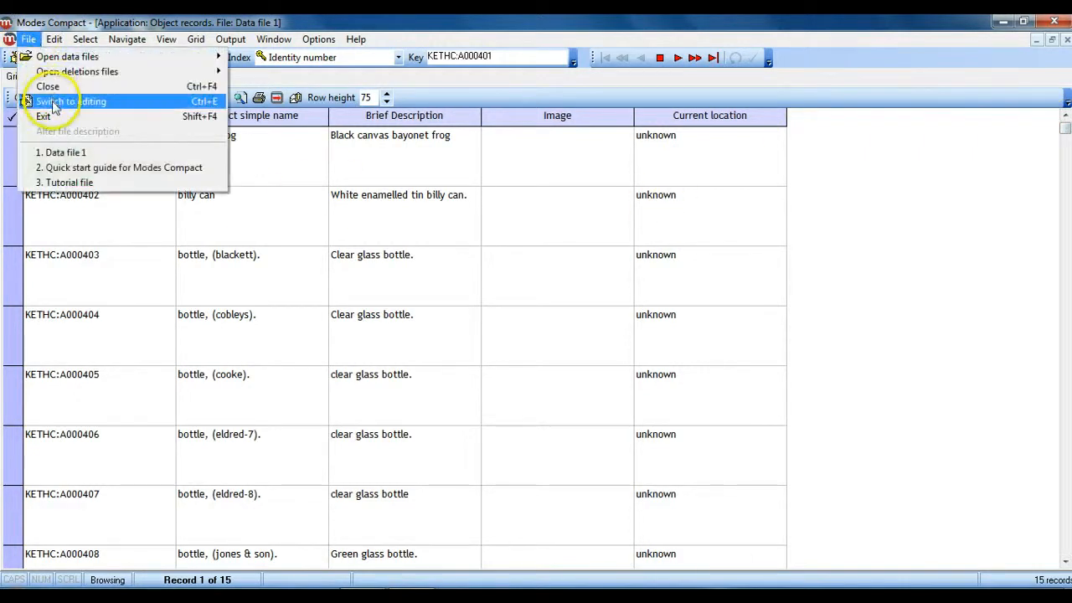
click(48, 101)
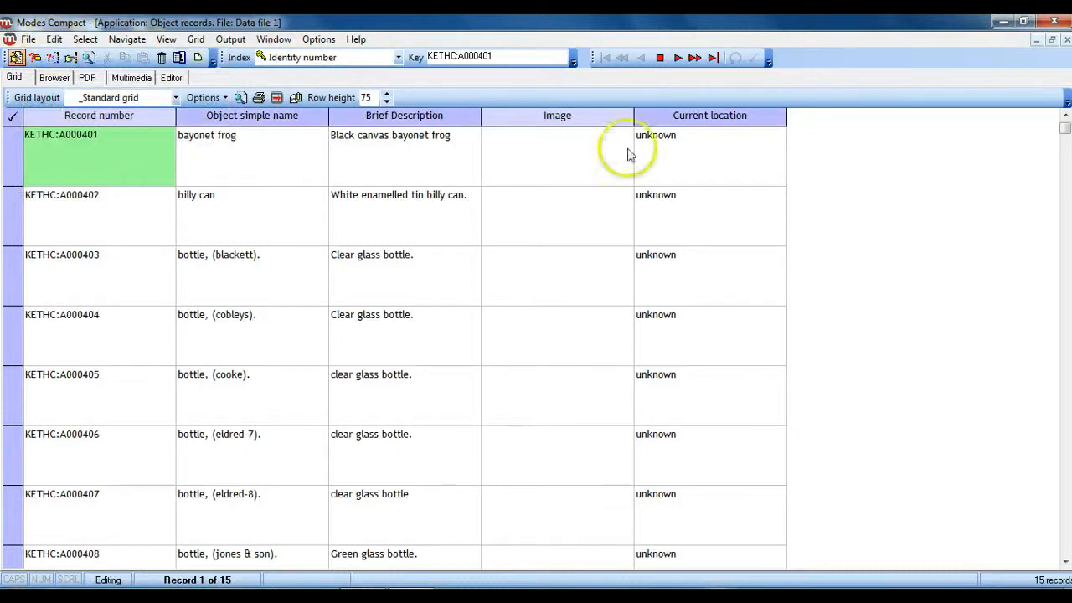
click(1067, 519)
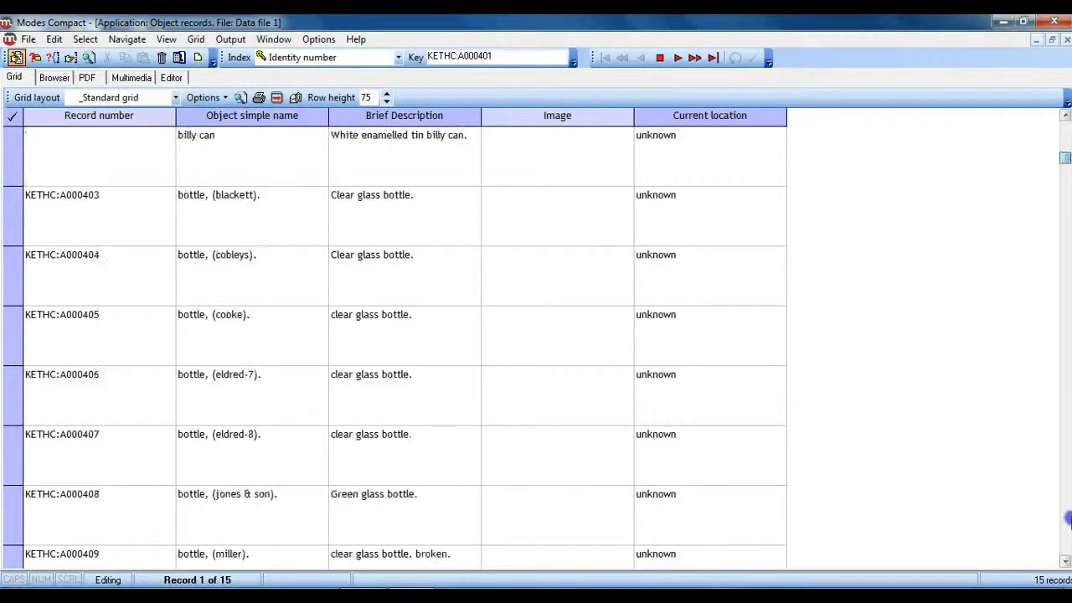
click(1067, 519)
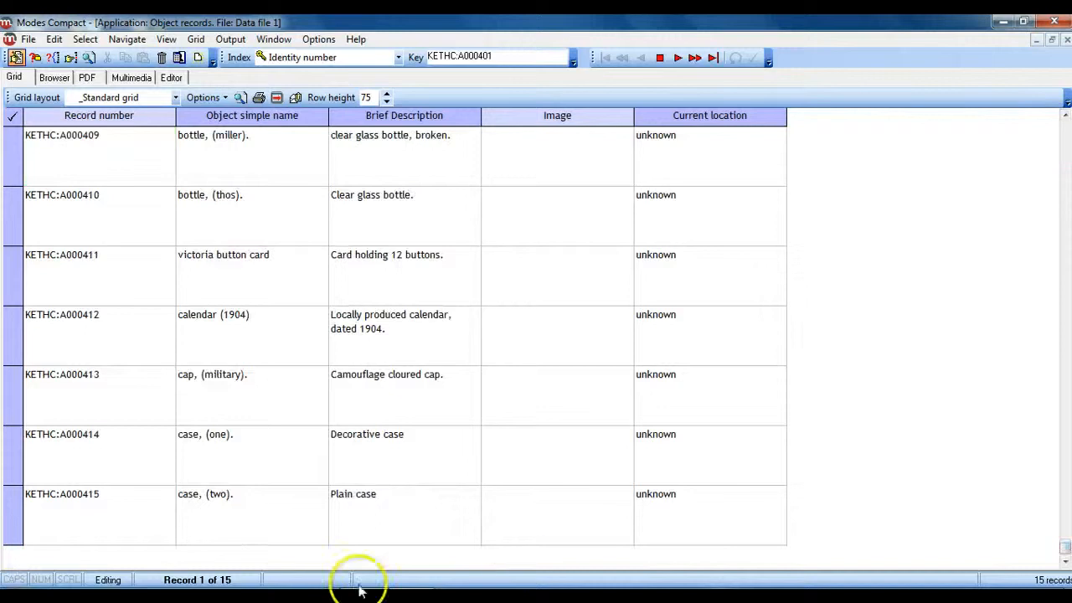
click(74, 501)
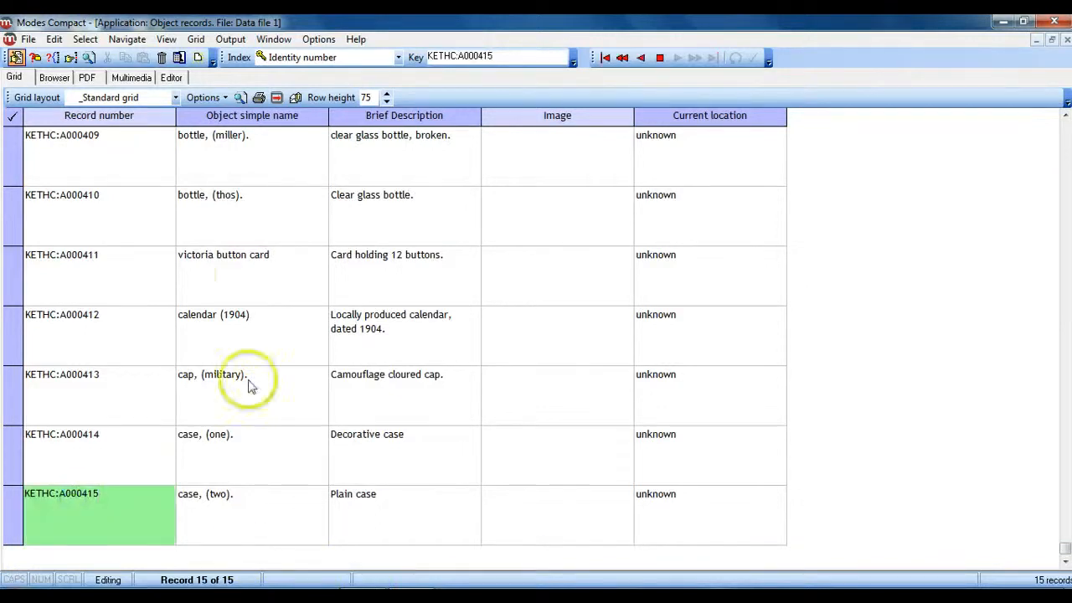
Step: Create a new record from the social history template, keeping the proposed record ID
click(52, 42)
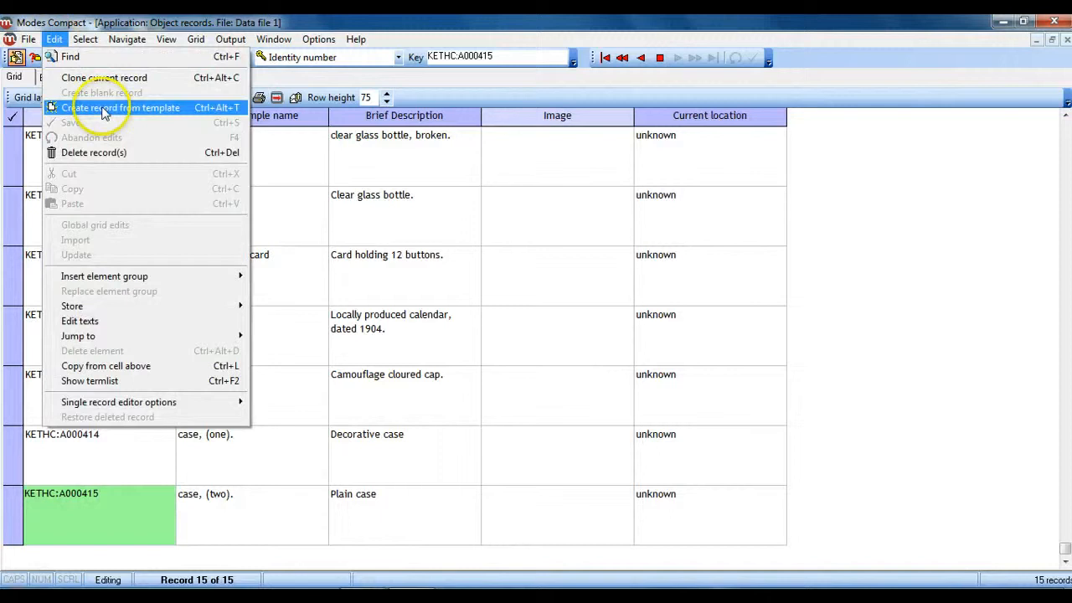
click(104, 109)
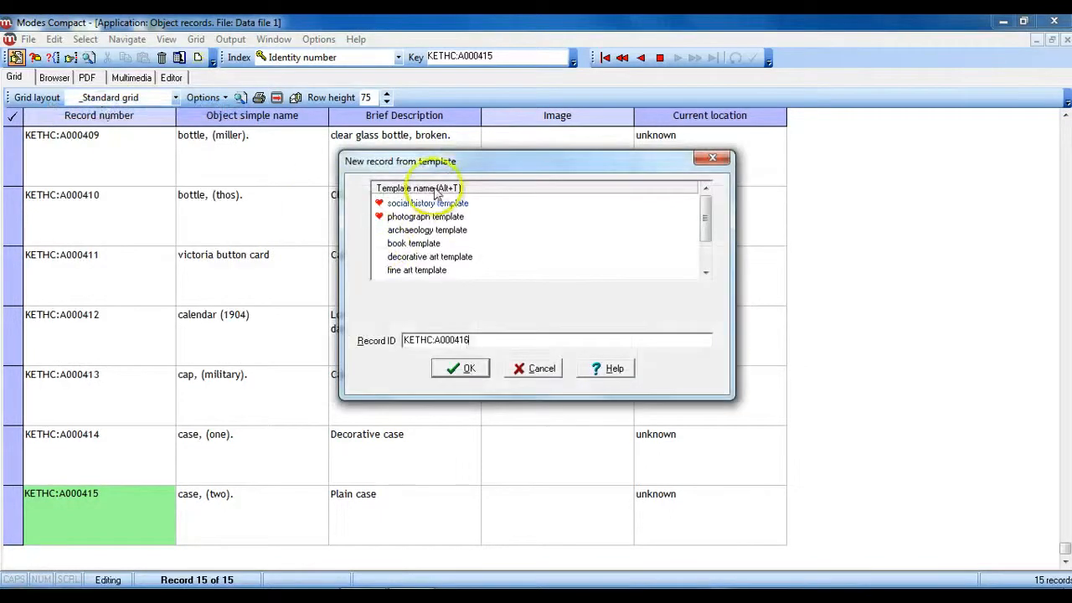
click(431, 203)
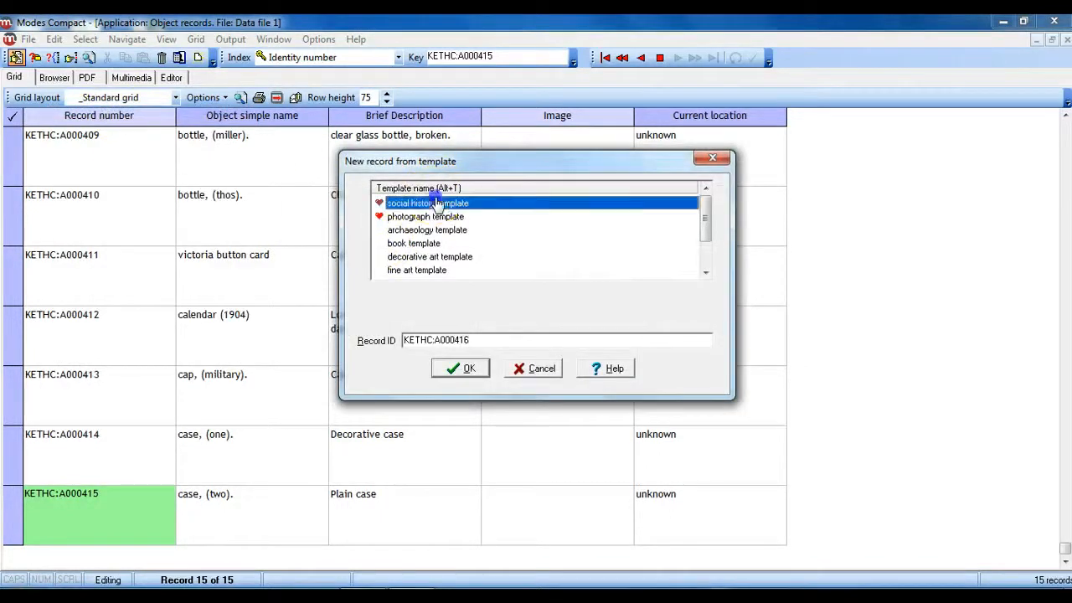
click(462, 370)
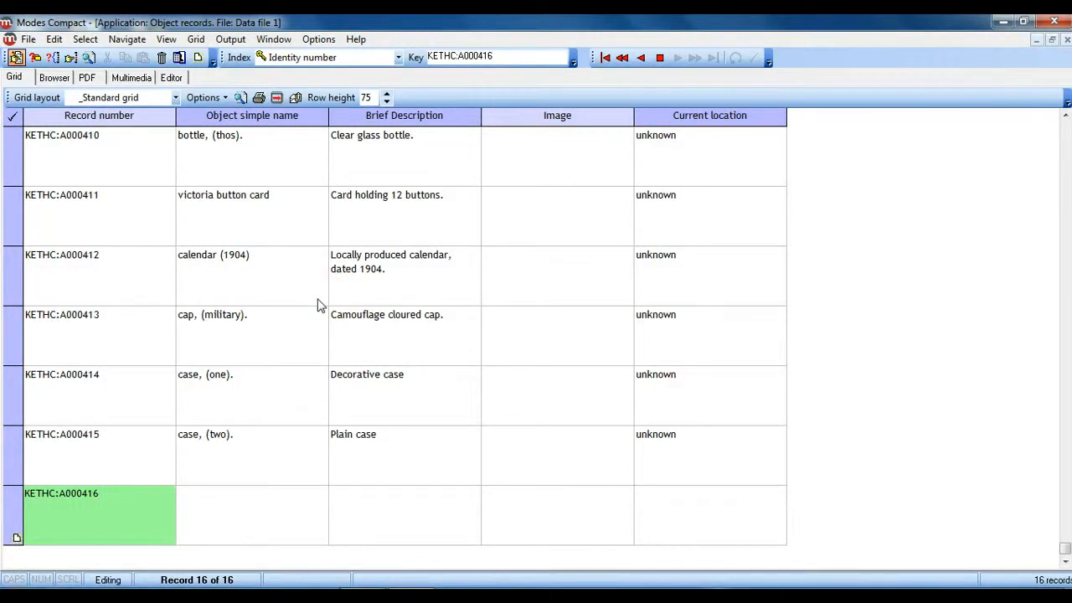
Step: Open the new record in the editor, setting NumberOfItems to 1 and the simple name to "how our ancestors lived"
click(171, 77)
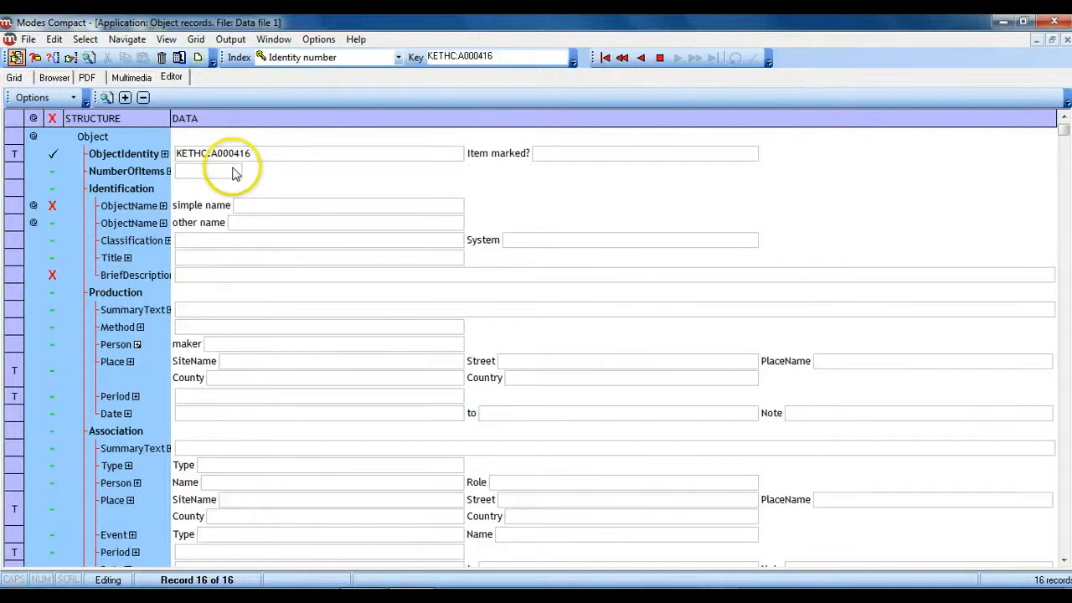
click(232, 168)
text(1)
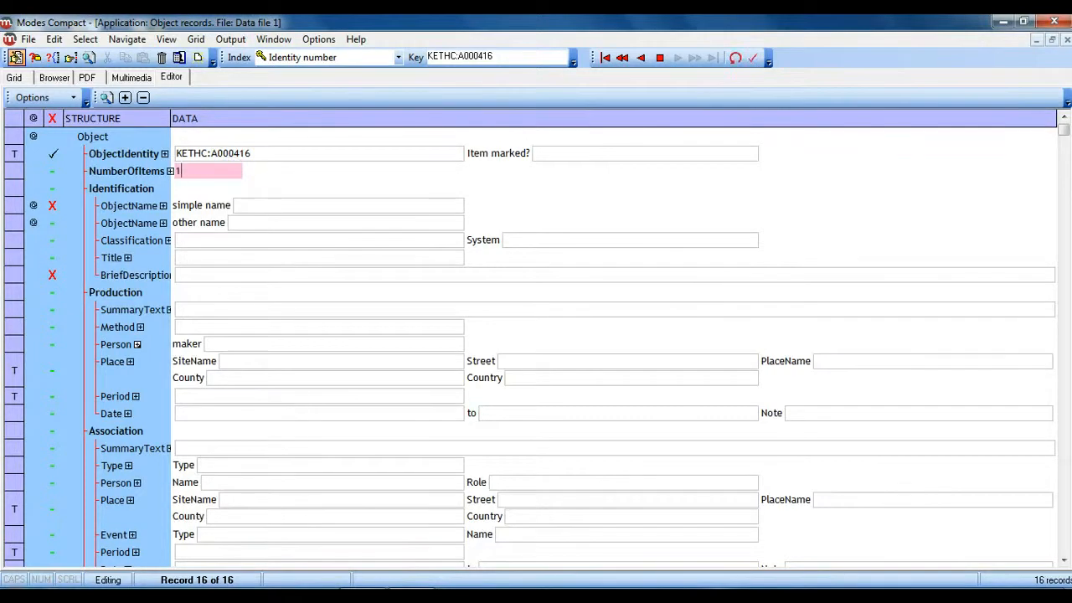
click(284, 205)
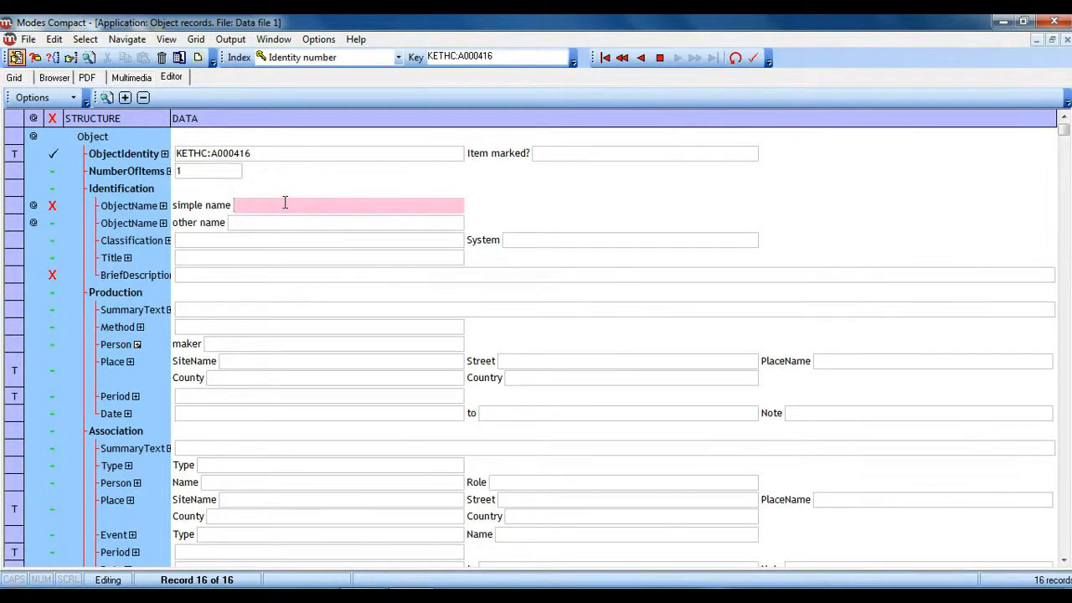
text(how our ancestors lived)
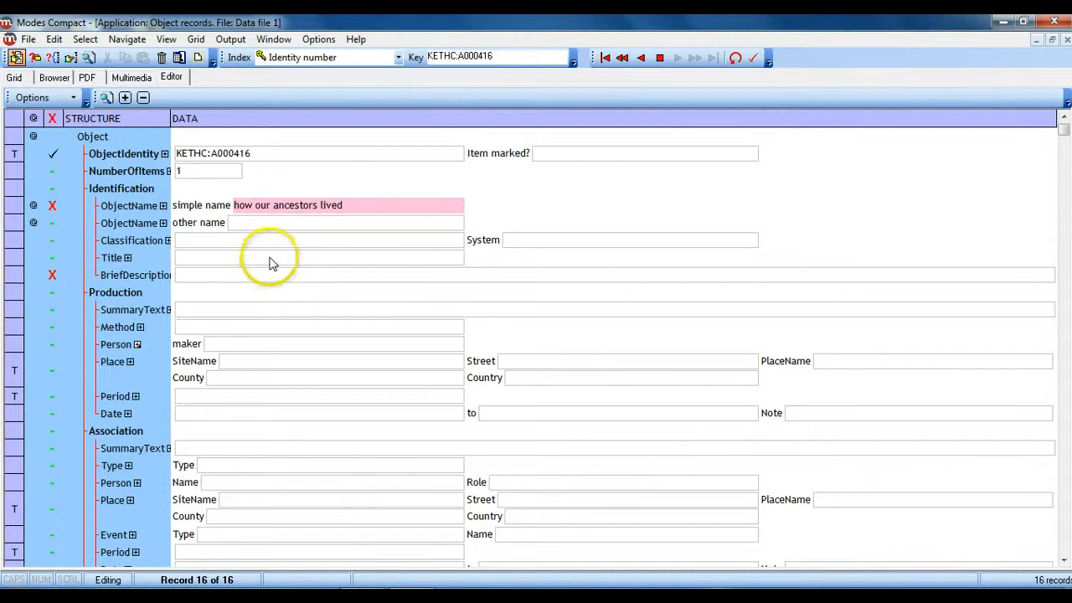
Step: Enter the record's title as "how our ancestors lived: a history of life a hundred years ago"
click(270, 257)
text(how)
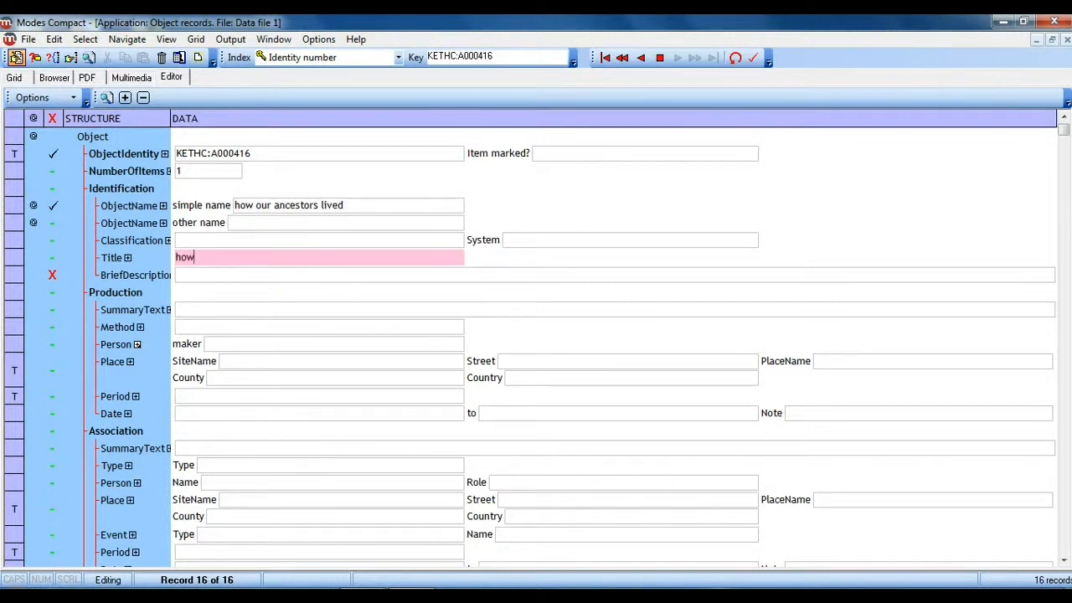
text( our ancestors lived: a hist)
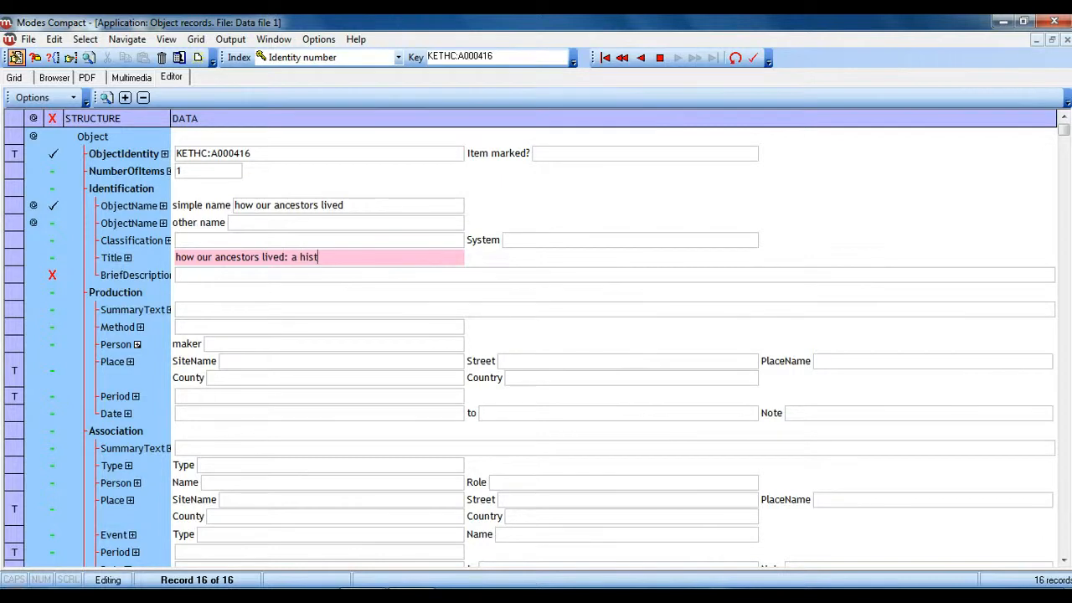
text(ory of life a hundred )
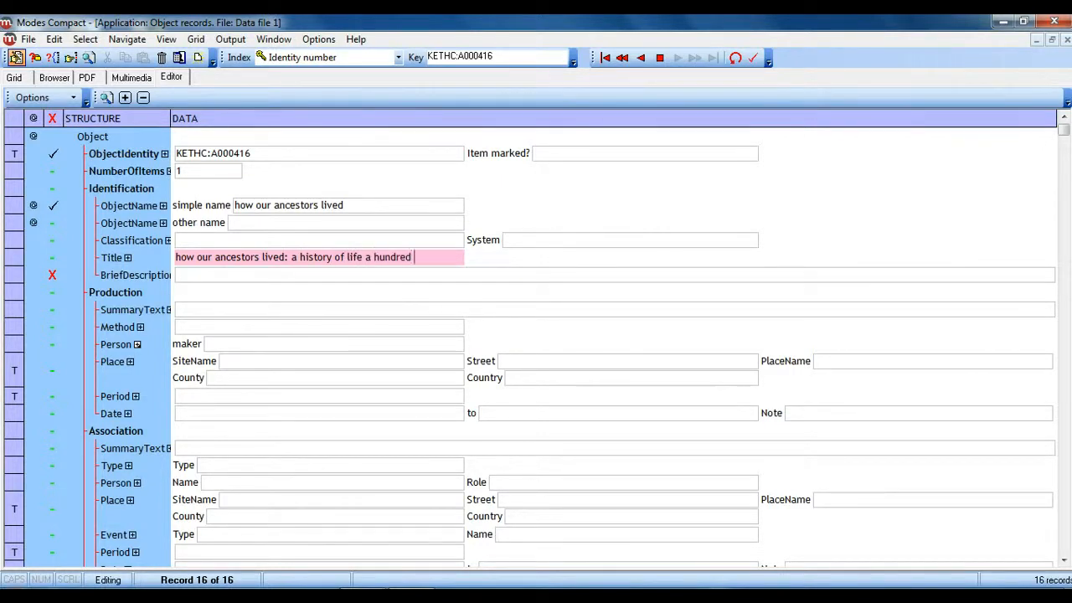
text(years ago)
Step: Enter the brief description "a companion the 1901 British Census" for the record
click(304, 275)
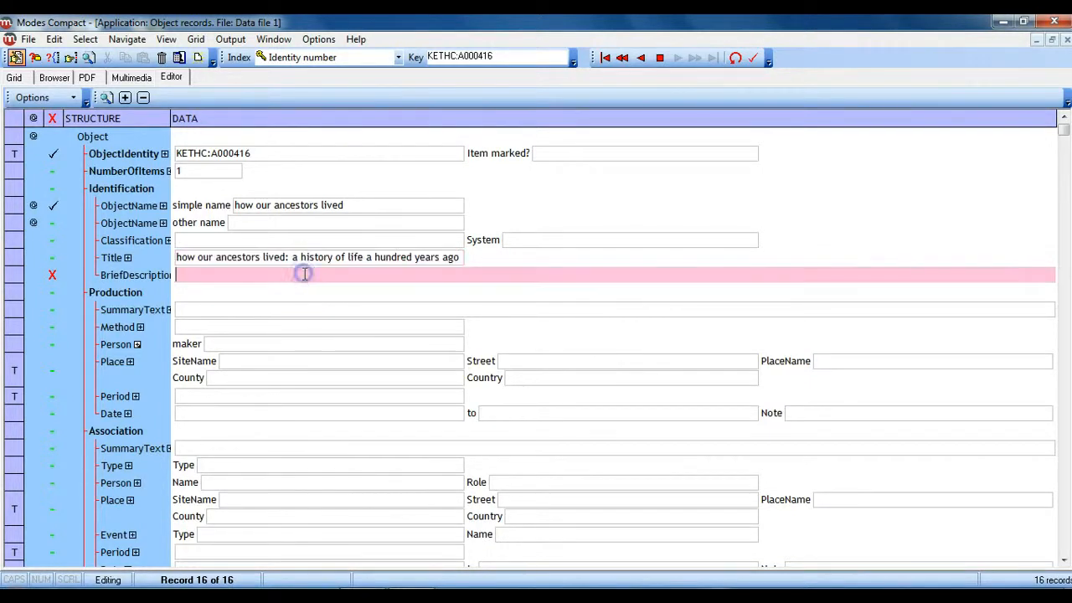
text(a compn)
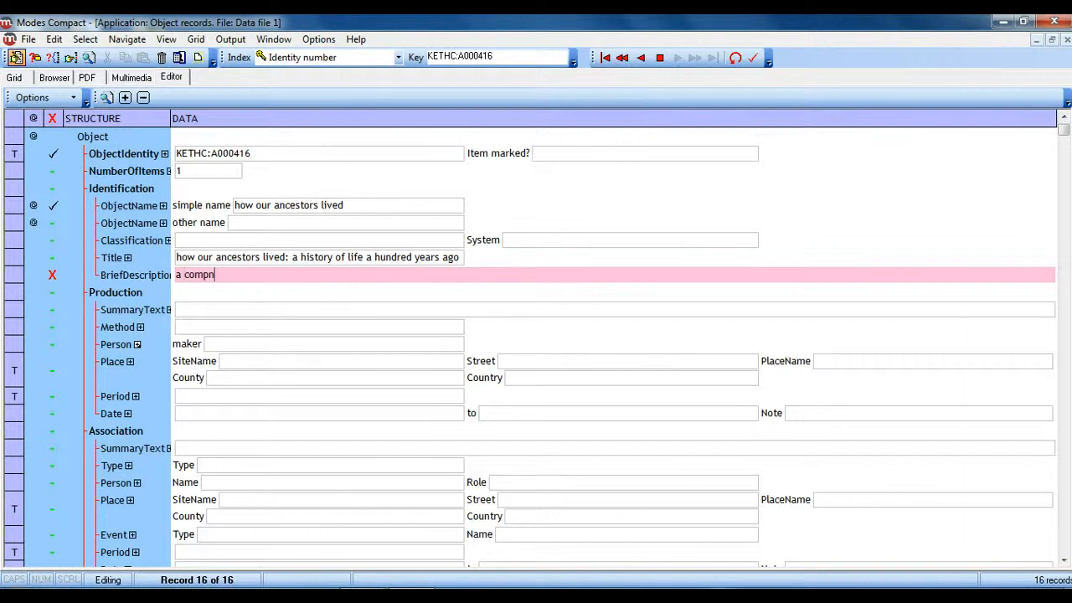
text(ion o)
text(he 1901 British Census)
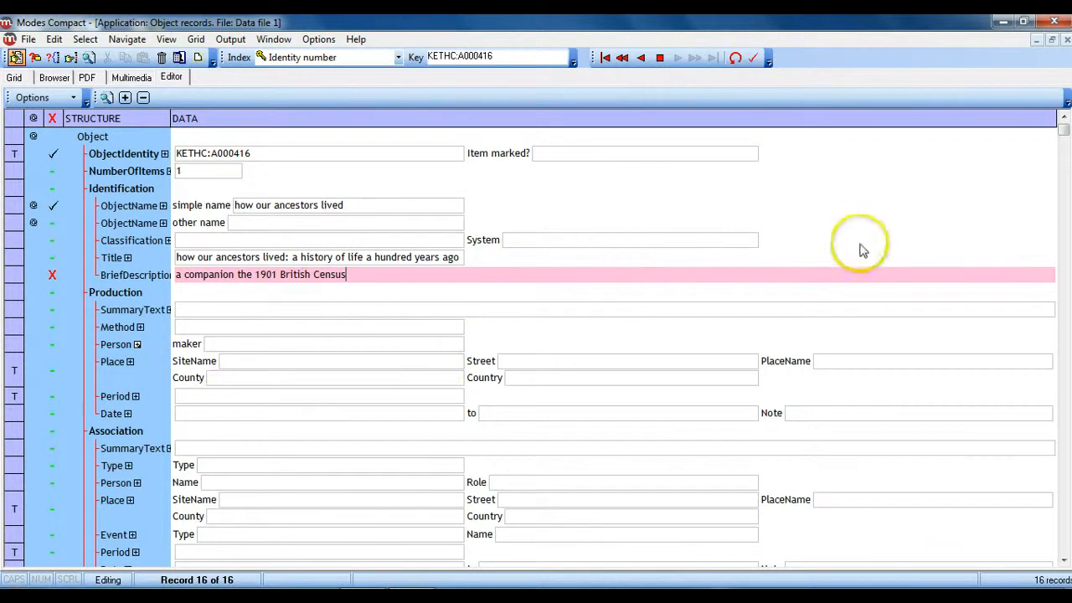
Step: In the Acquisition section, enter the source person's full name as acquired from and fill in their address
drag(1065, 126, 1067, 307)
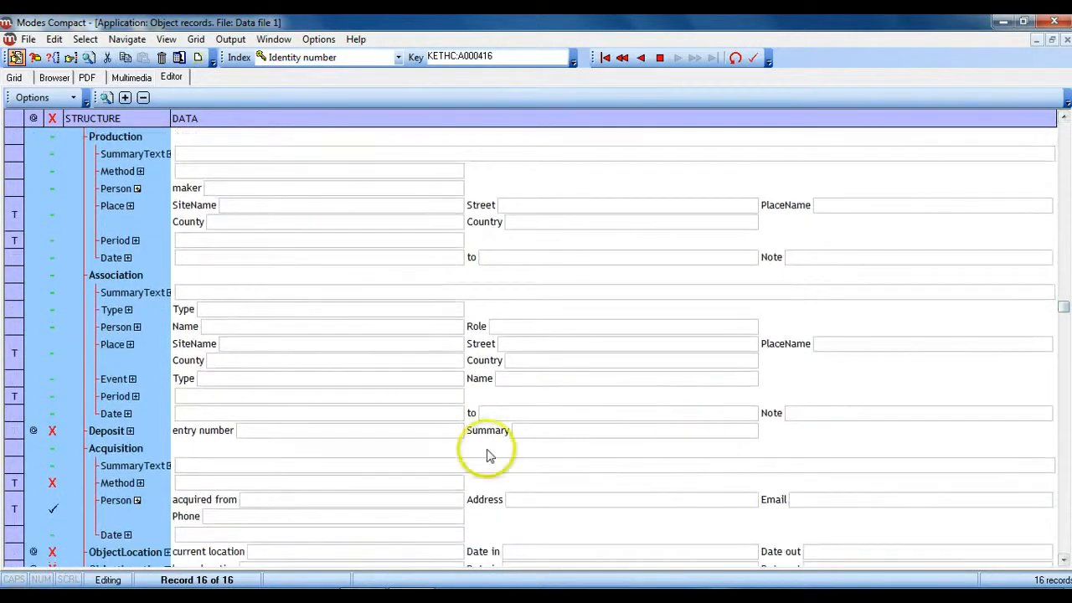
click(350, 499)
text(Ano)
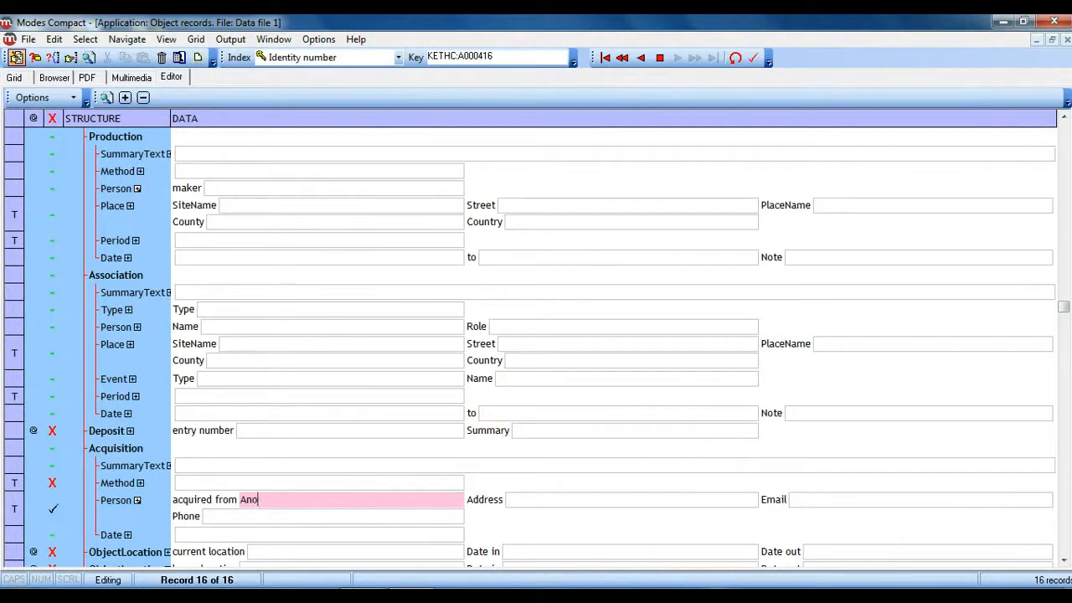
text(n, Anne)
click(542, 501)
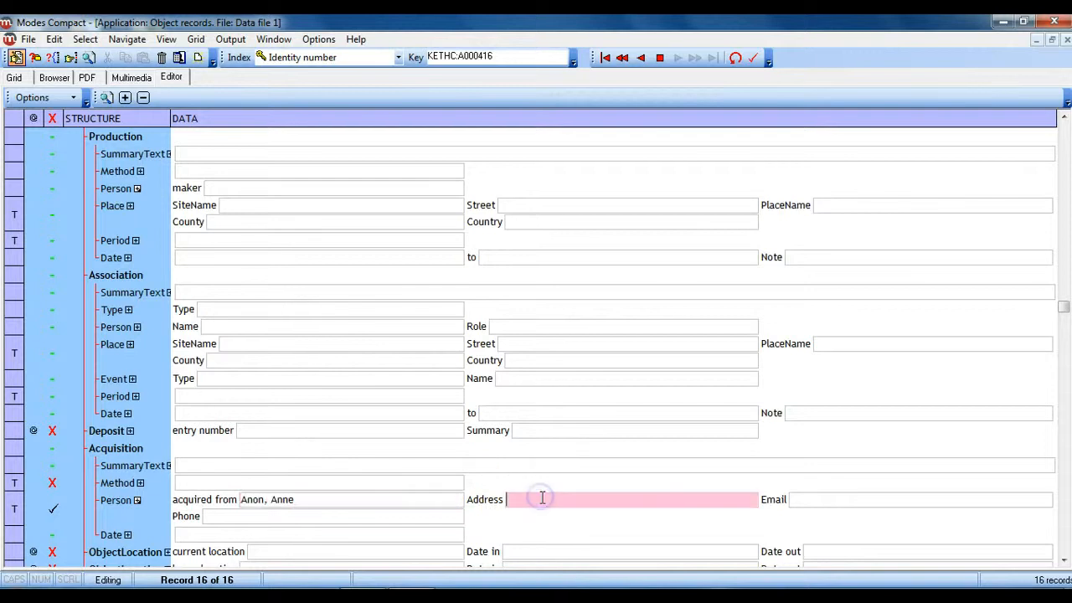
text(Fake Street, Ro)
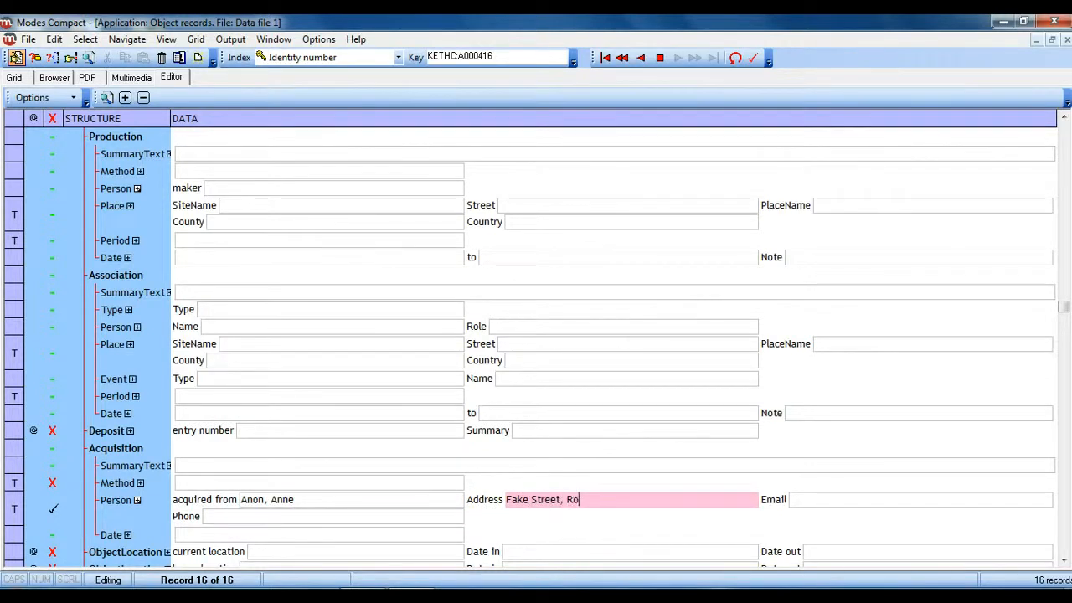
text(thwell)
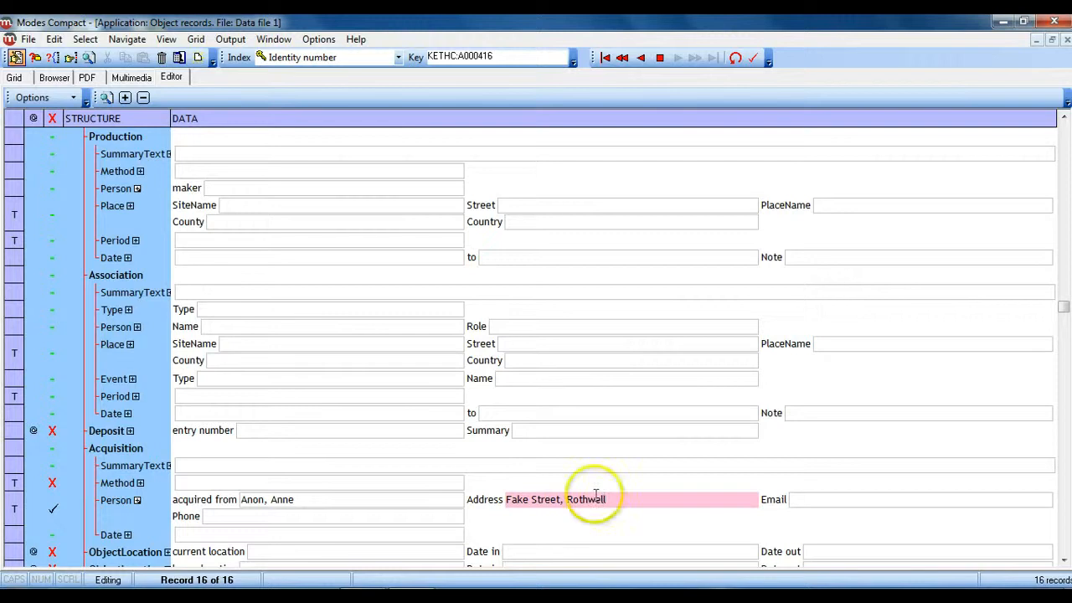
Step: Enter the object's current location as "Room A, Bay 2, Shelf 3"
drag(1064, 312, 1064, 351)
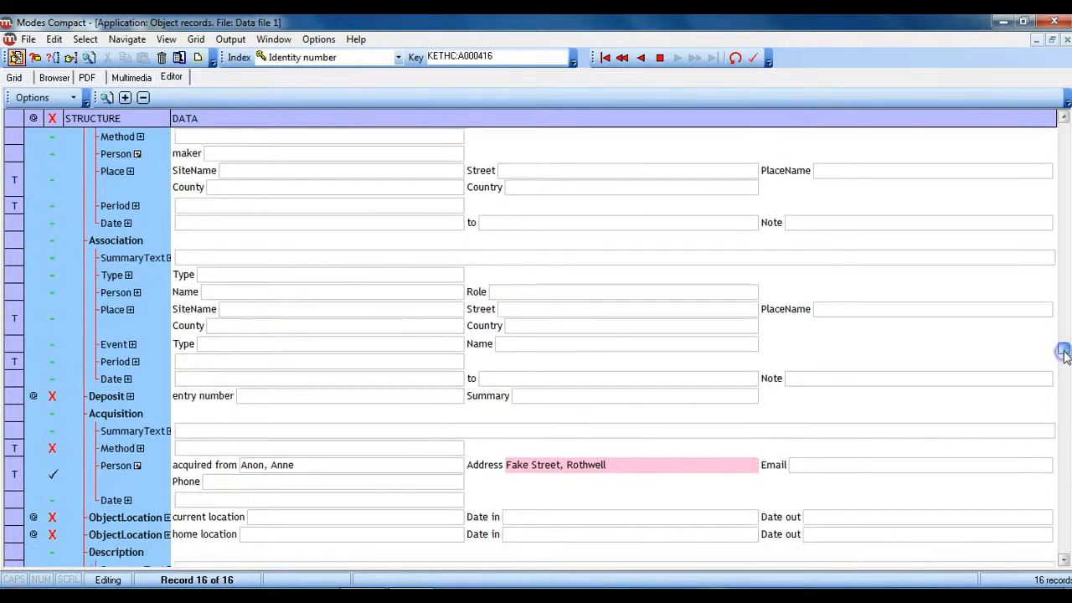
click(403, 520)
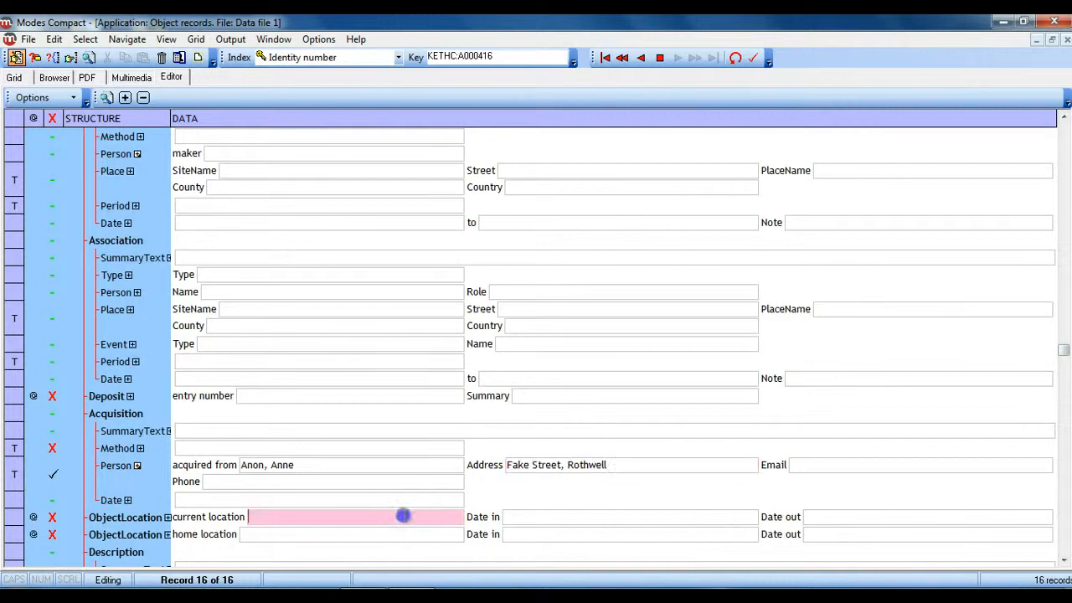
text(Room A, Shelf)
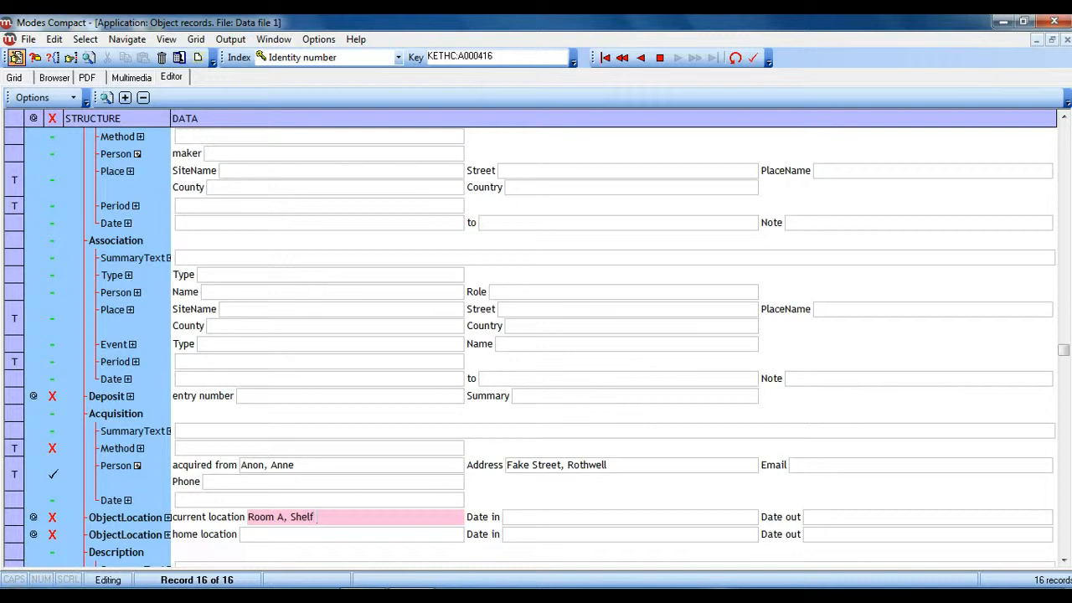
key(BackSpace)
key(BackSpace)
key(BackSpace)
text(Bay 2, Shelf 3)
click(627, 492)
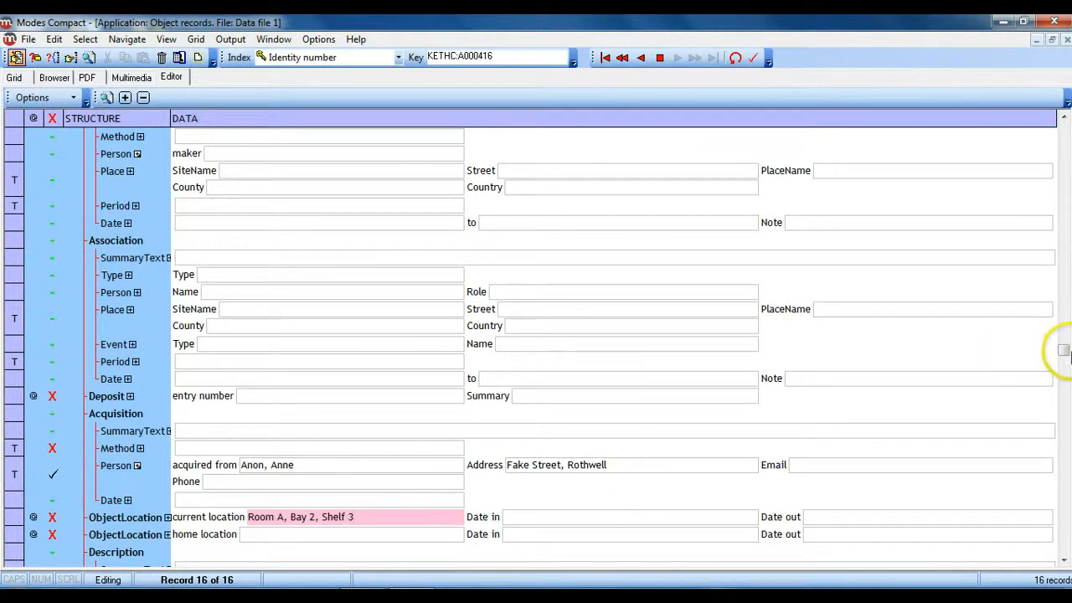
Step: Set the Condition in the Description section to "good"
click(1065, 354)
drag(1065, 354, 1066, 494)
click(419, 517)
text(g)
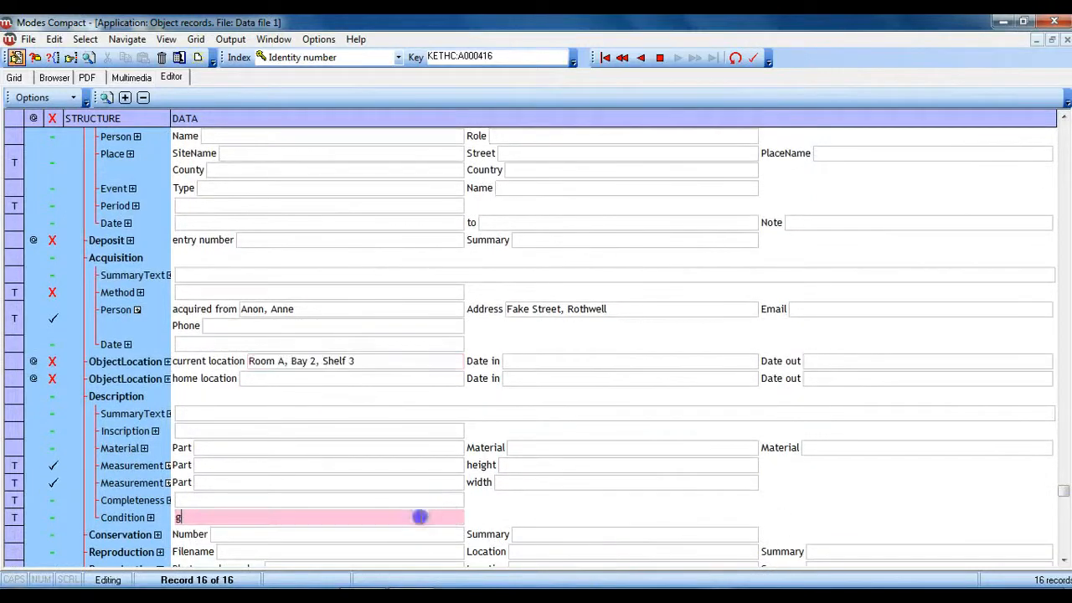
text(ood)
key(Tab)
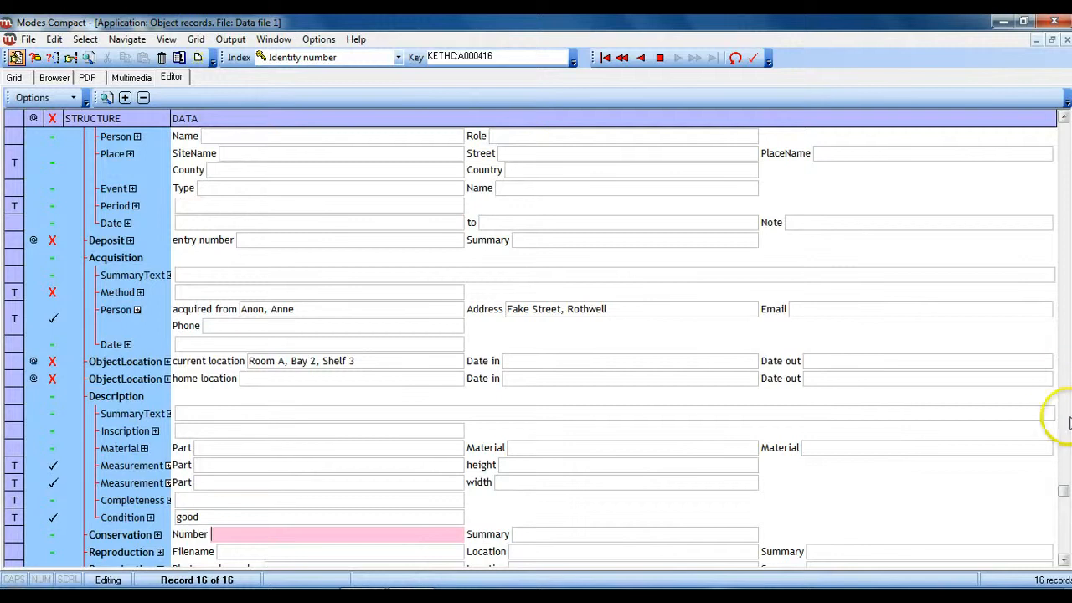
Step: Enter "first few pages are missing. Library stamped" in the record's Notes
drag(1067, 490, 1064, 540)
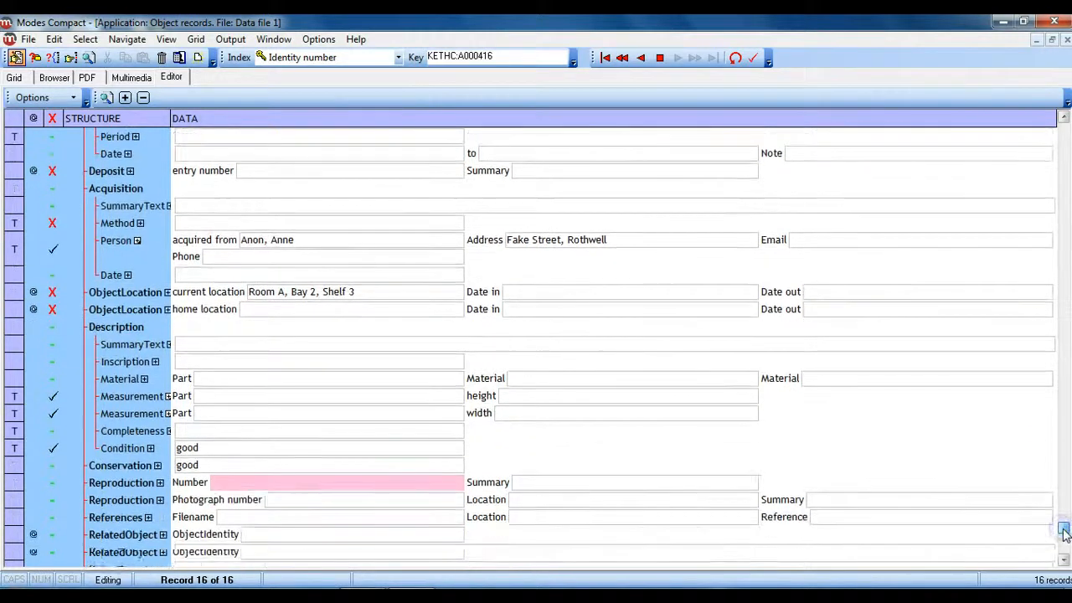
click(348, 553)
text(firs)
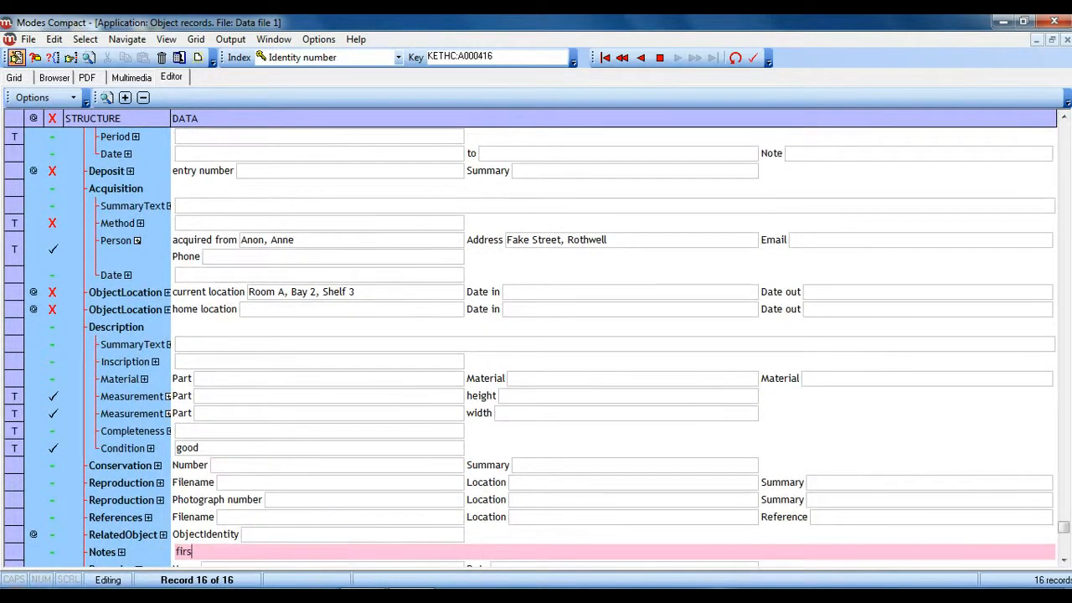
text(t few pages are miss)
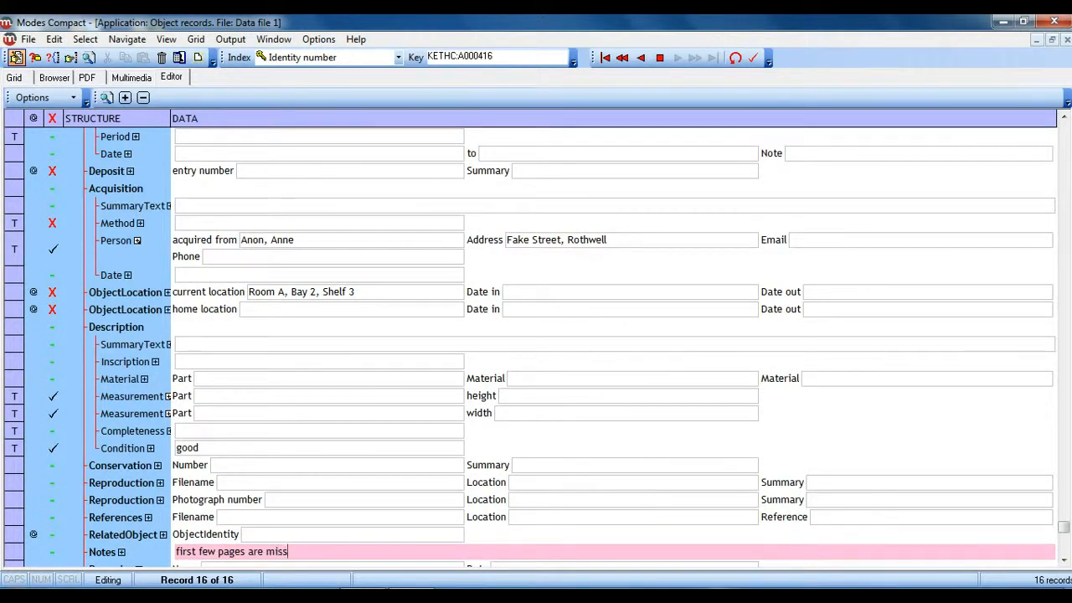
text(ing. Library stamped)
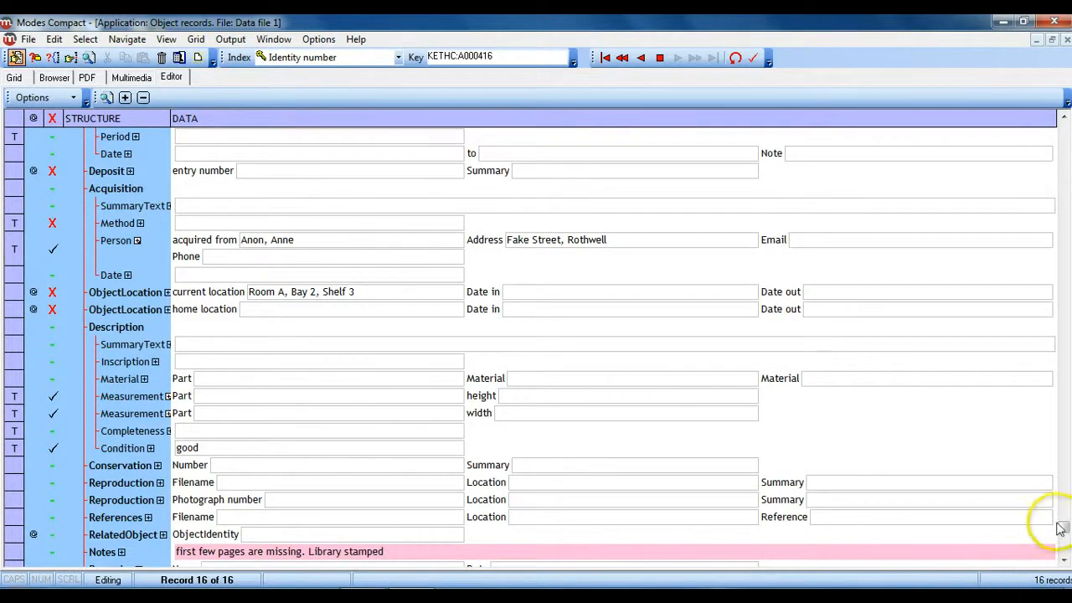
Step: Fill in the Recorder entry with the cataloguer's full name and the date 26.5.2012
click(1063, 559)
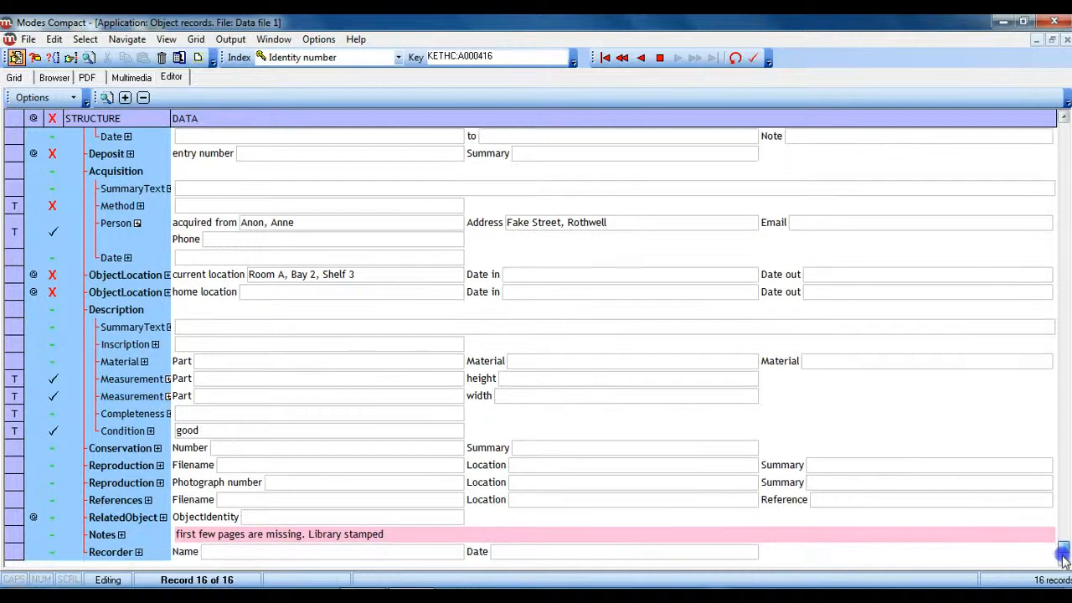
click(326, 560)
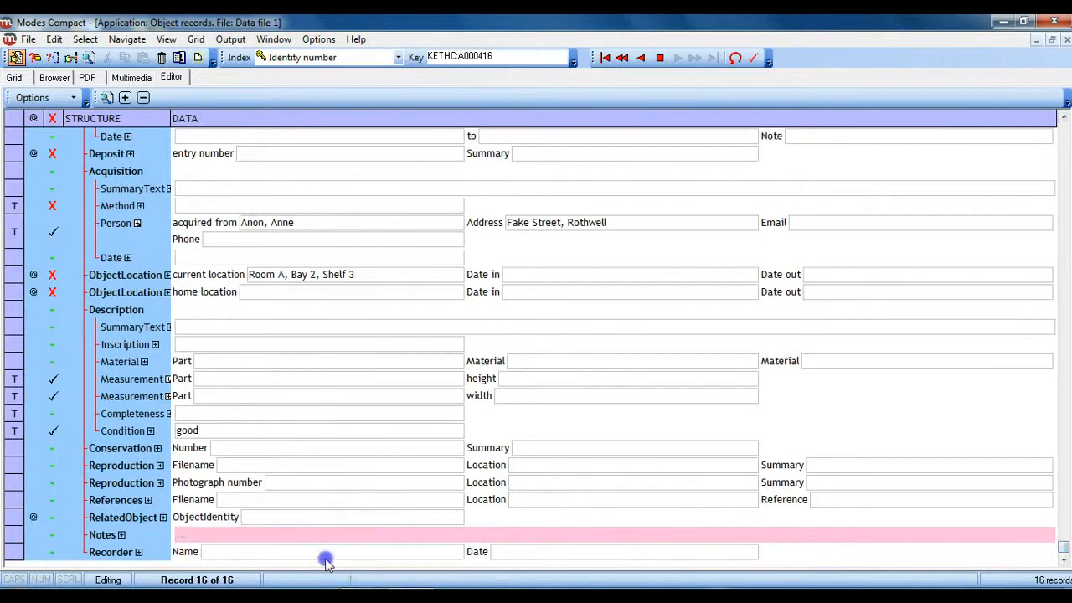
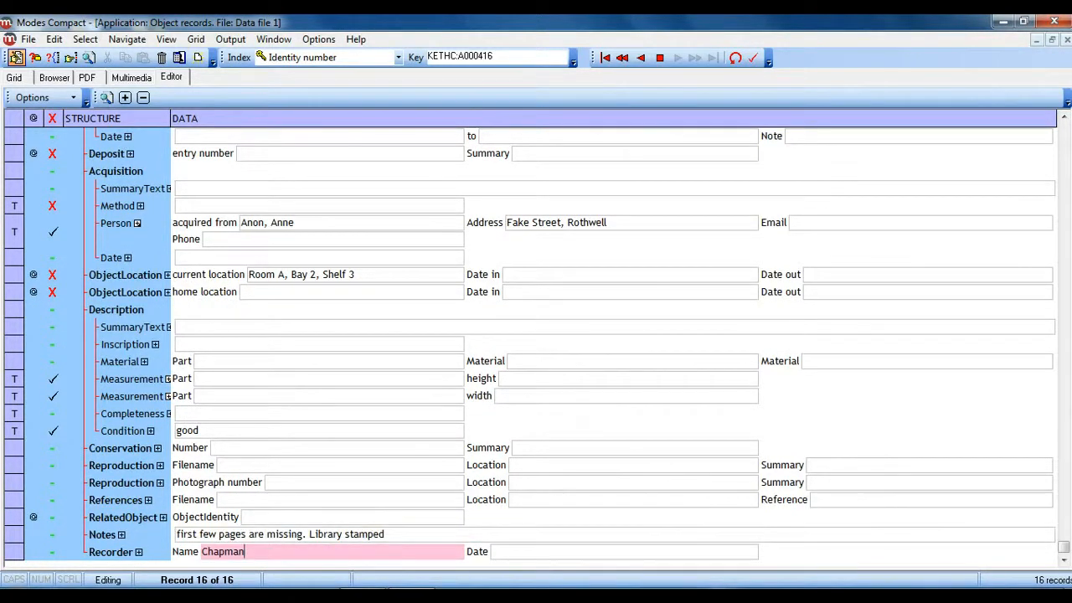
click(589, 560)
text(2)
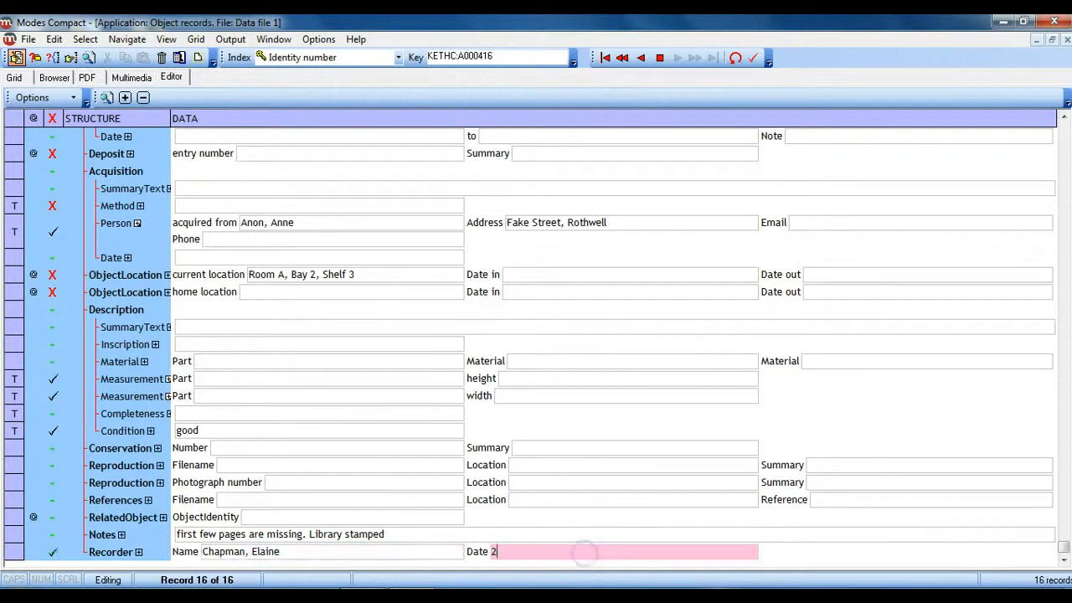
text(6/5/2012)
key(Return)
click(575, 354)
click(573, 350)
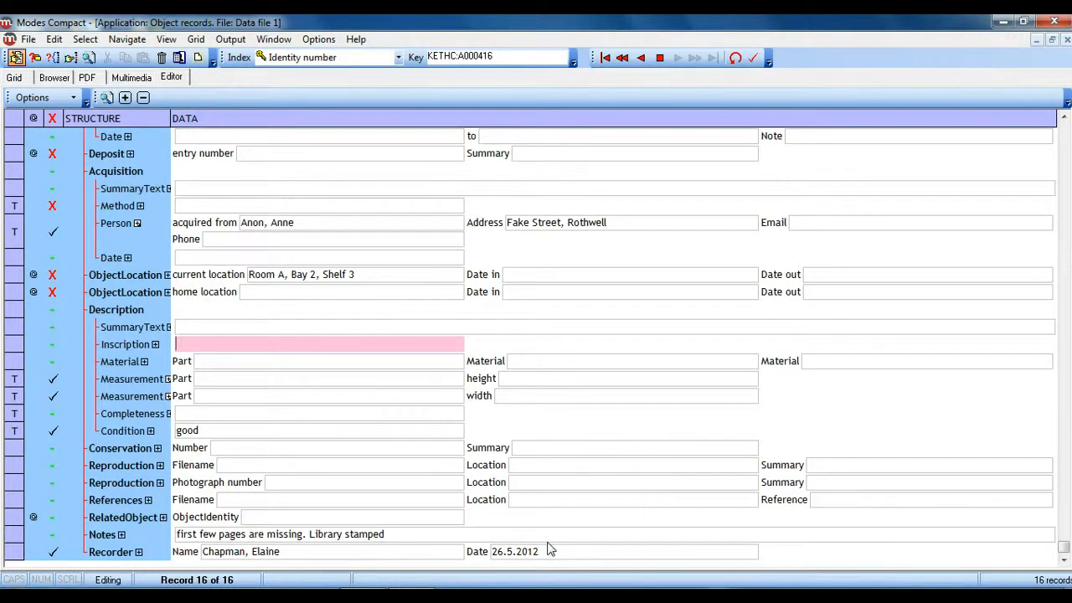
Step: Show the new record in the grid of all records and save it
click(14, 77)
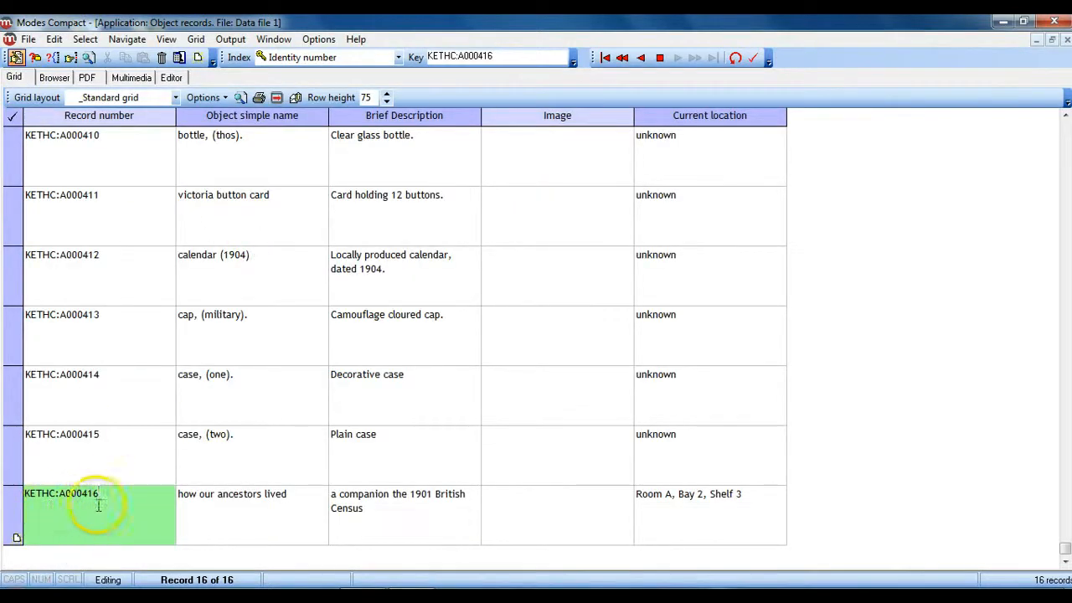
click(54, 39)
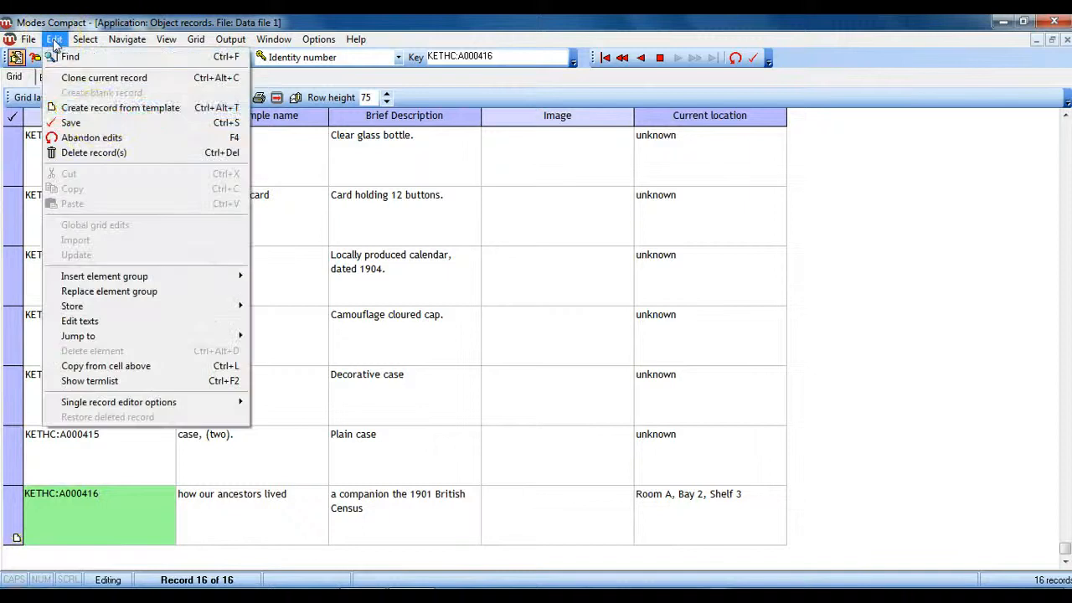
click(101, 123)
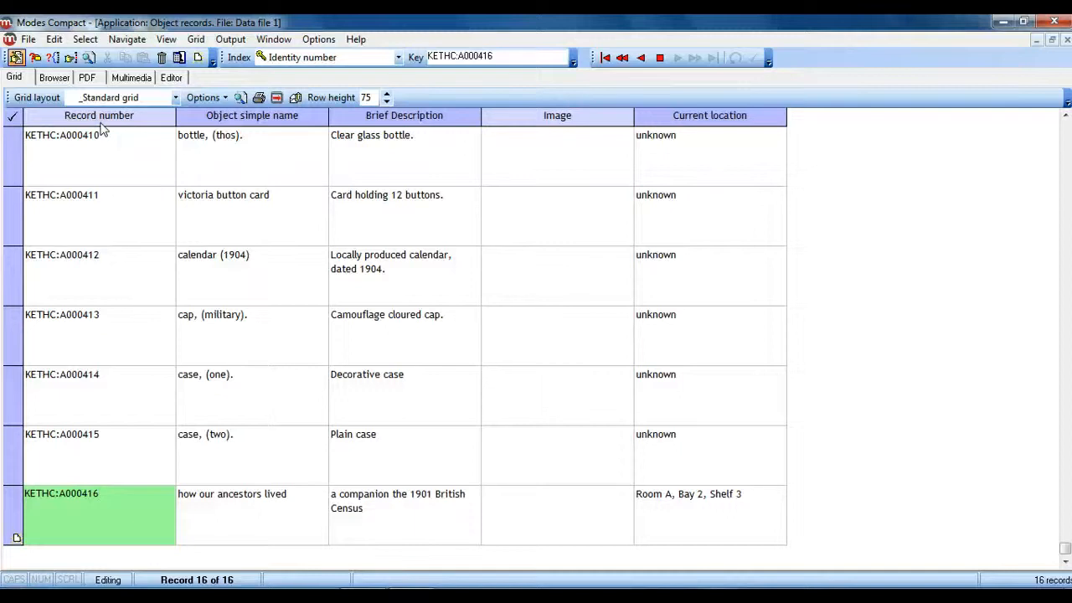
Step: Close the program, making an incremental backup of Data file 1 and closing the quick start guide without backing it up
click(1053, 21)
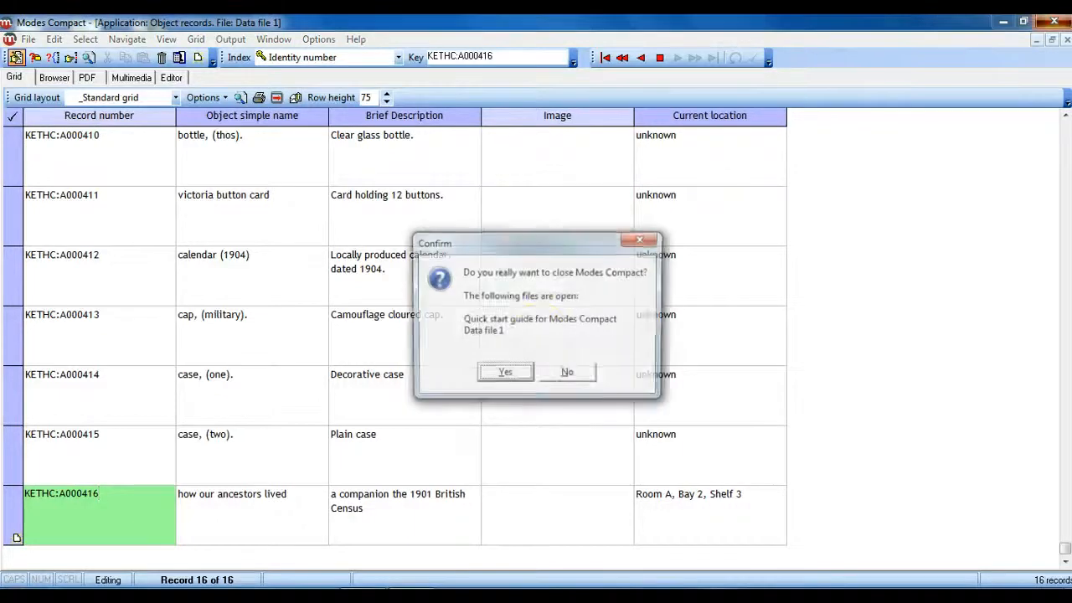
click(492, 384)
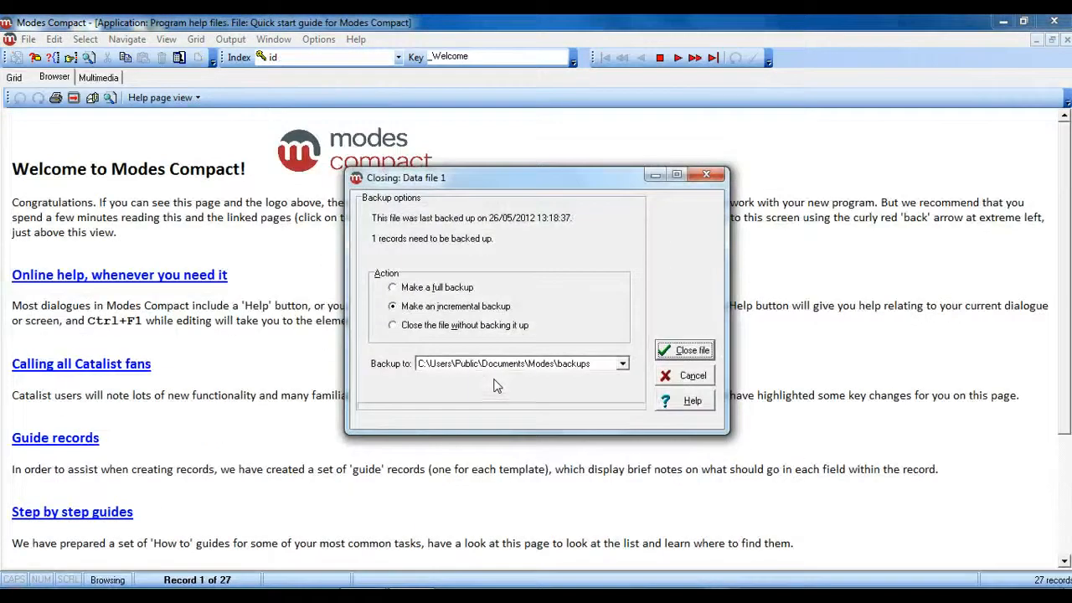
click(685, 350)
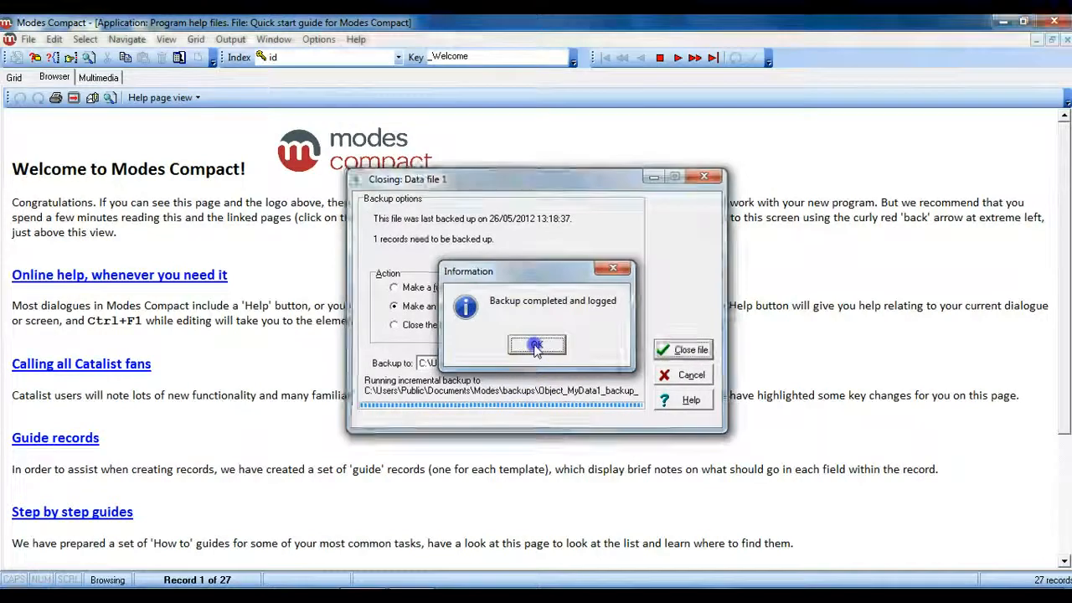
click(536, 345)
click(678, 350)
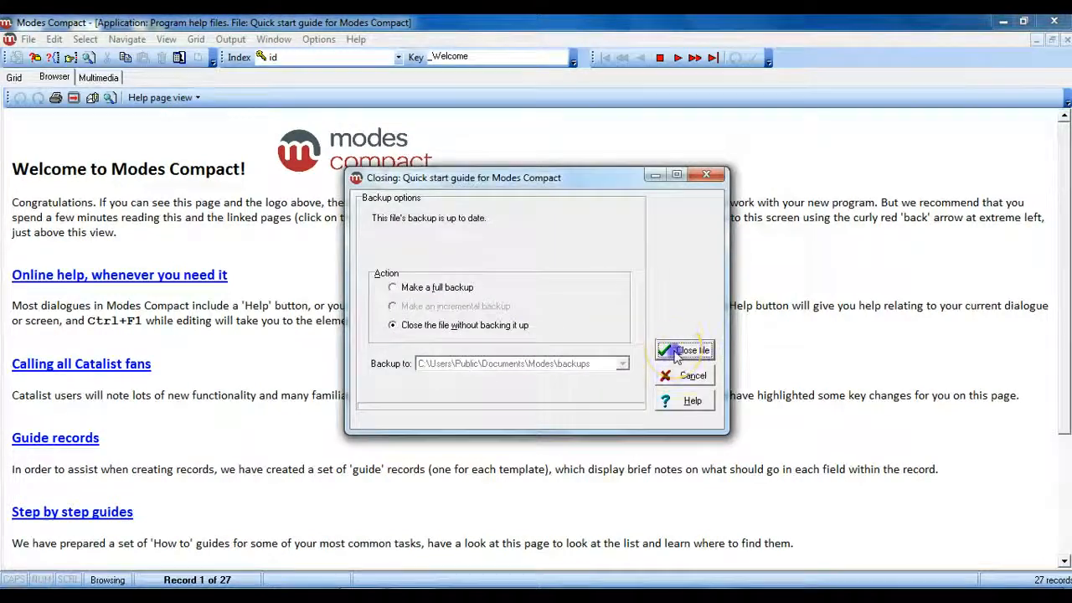